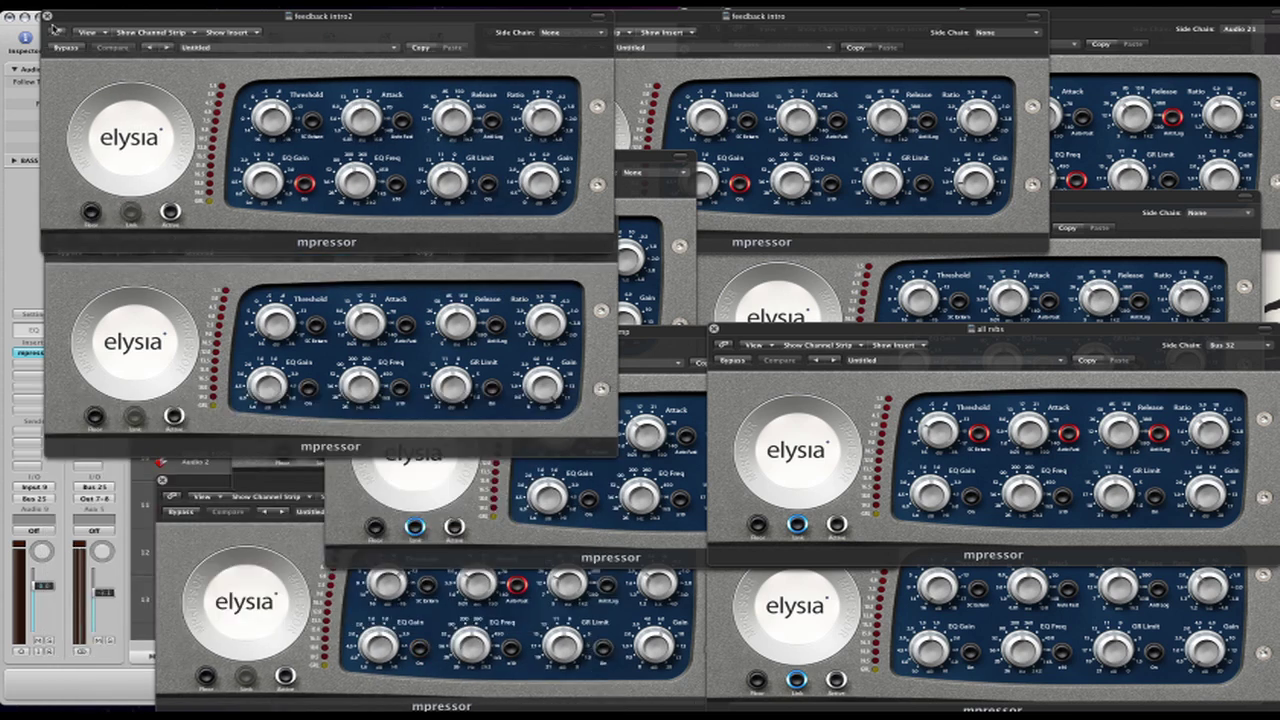
Close the open elysia mpressor plugin windows to reveal the track arrangement.
{"action": "left_click", "coordinate": [714, 330]}
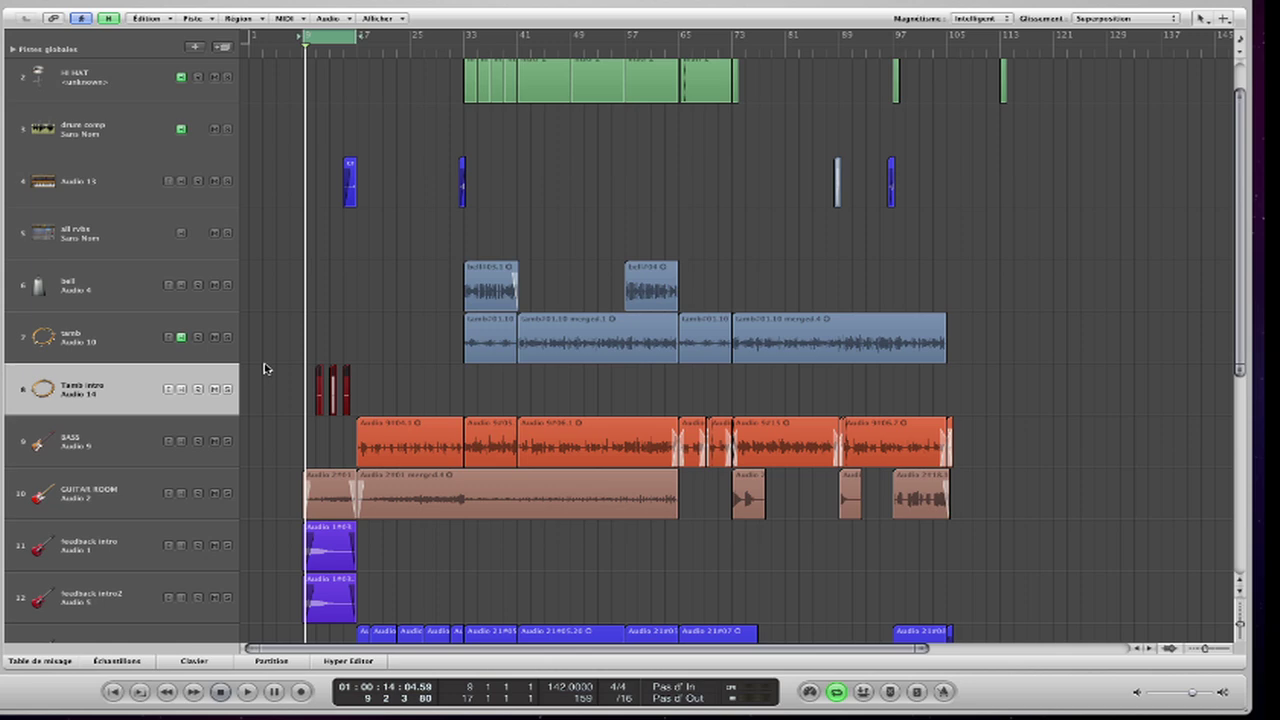
{"action": "left_click", "coordinate": [248, 692]}
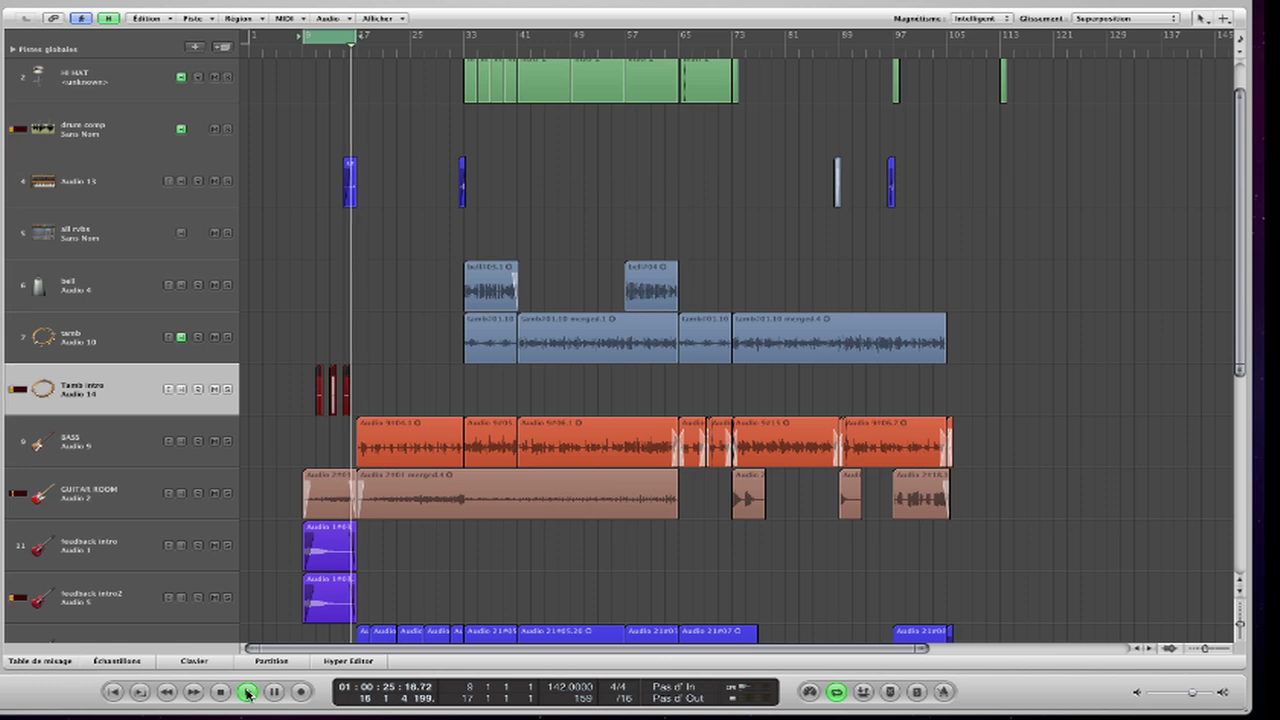
{"action": "left_click", "coordinate": [221, 692]}
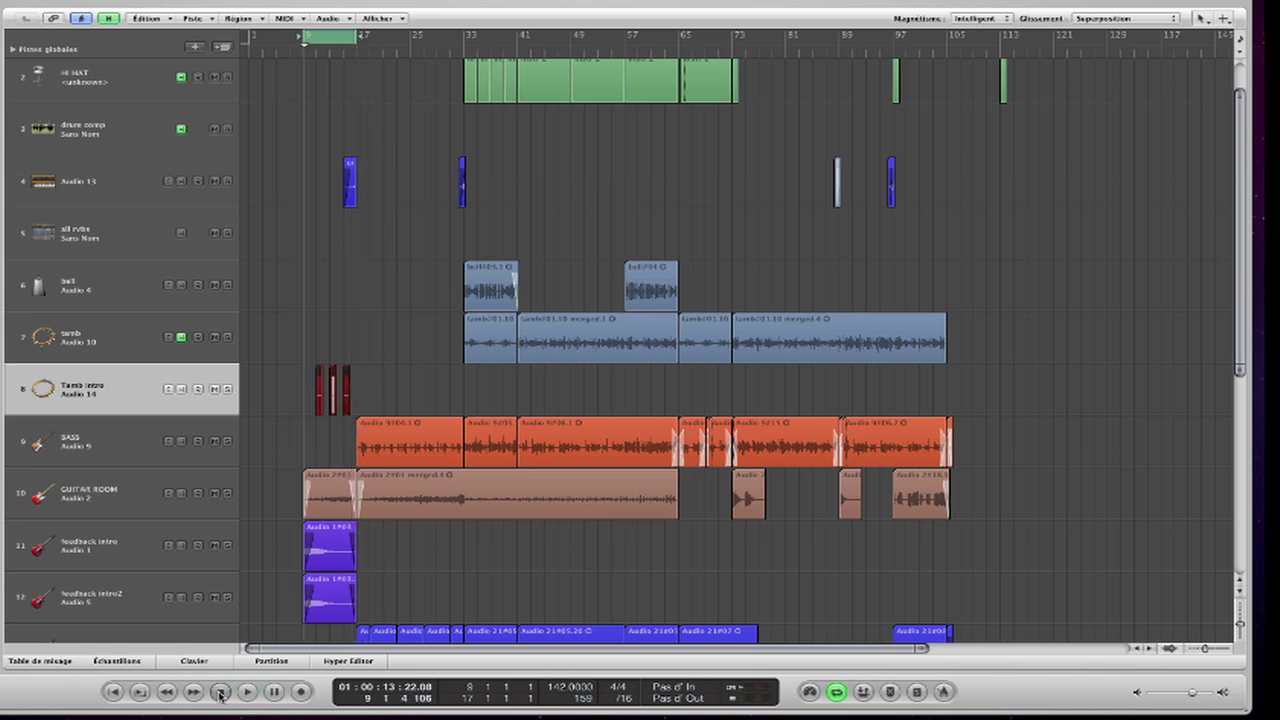
{"action": "scroll", "coordinate": [268, 473], "scroll_direction": "down", "scroll_amount": 6}
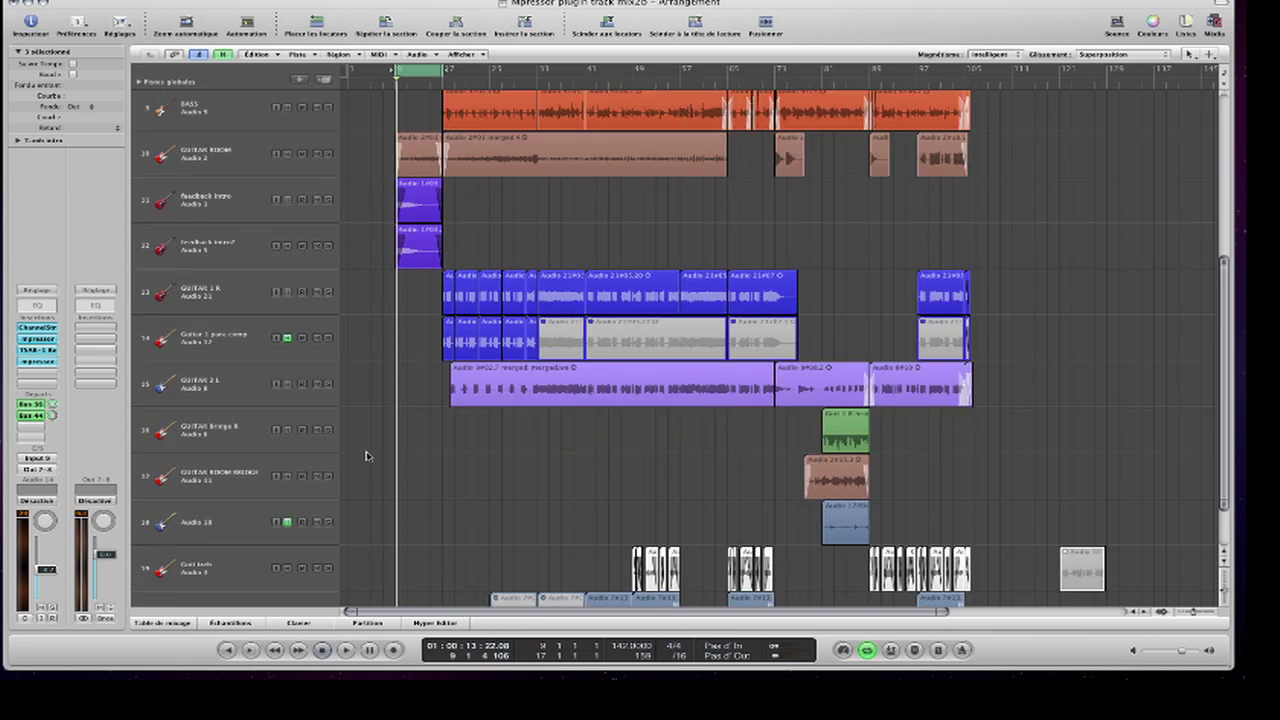
{"action": "scroll", "coordinate": [366, 456], "scroll_direction": "down", "scroll_amount": 2}
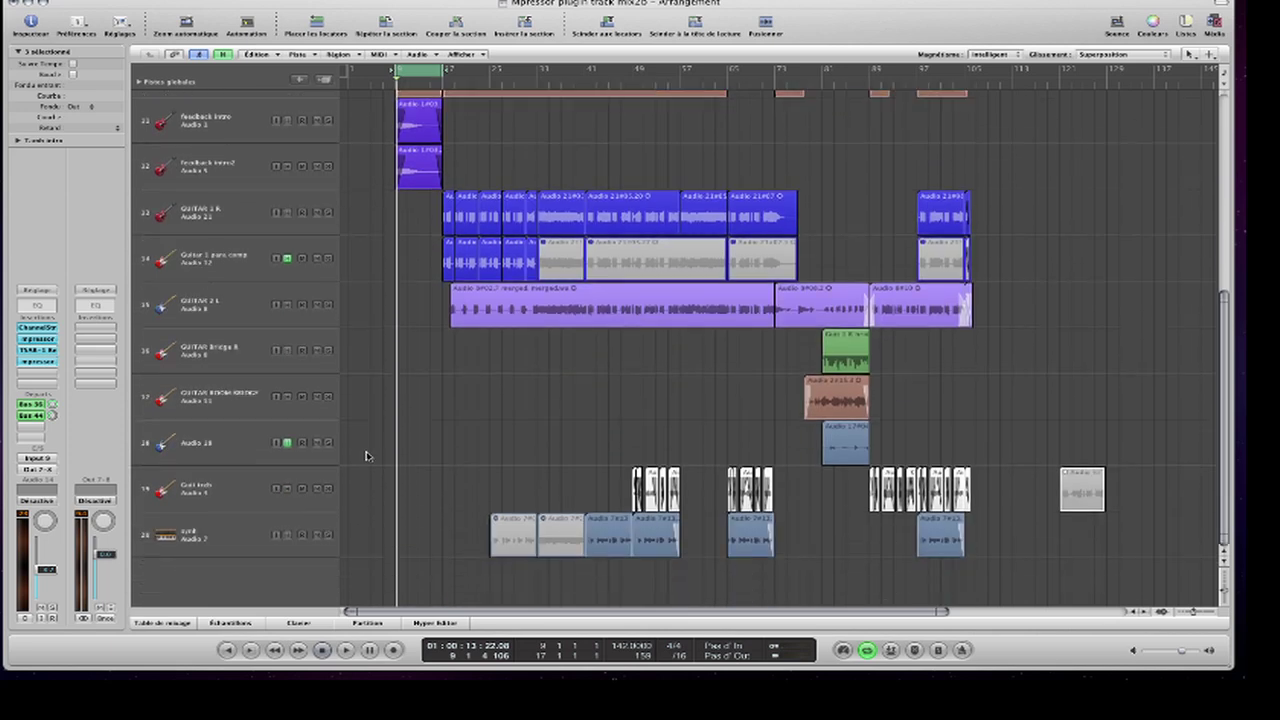
{"action": "scroll", "coordinate": [366, 456], "scroll_direction": "up", "scroll_amount": 10}
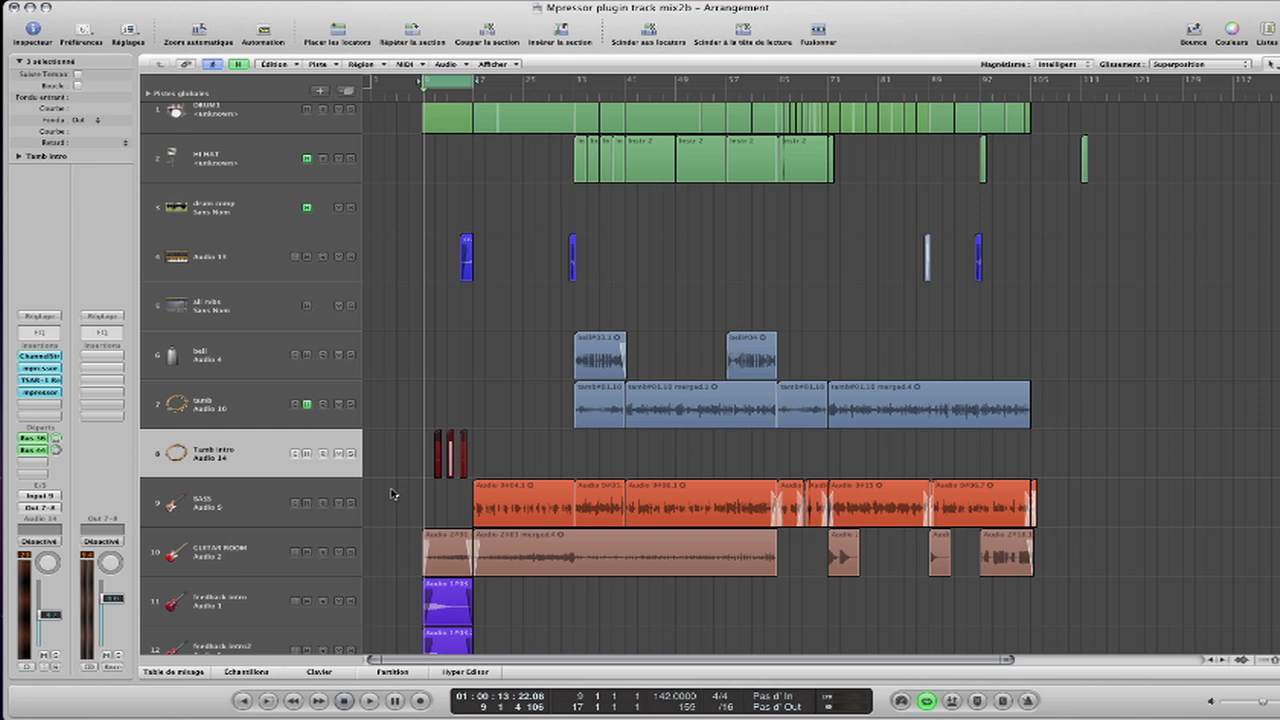
{"action": "scroll", "coordinate": [393, 490], "scroll_direction": "down", "scroll_amount": 10}
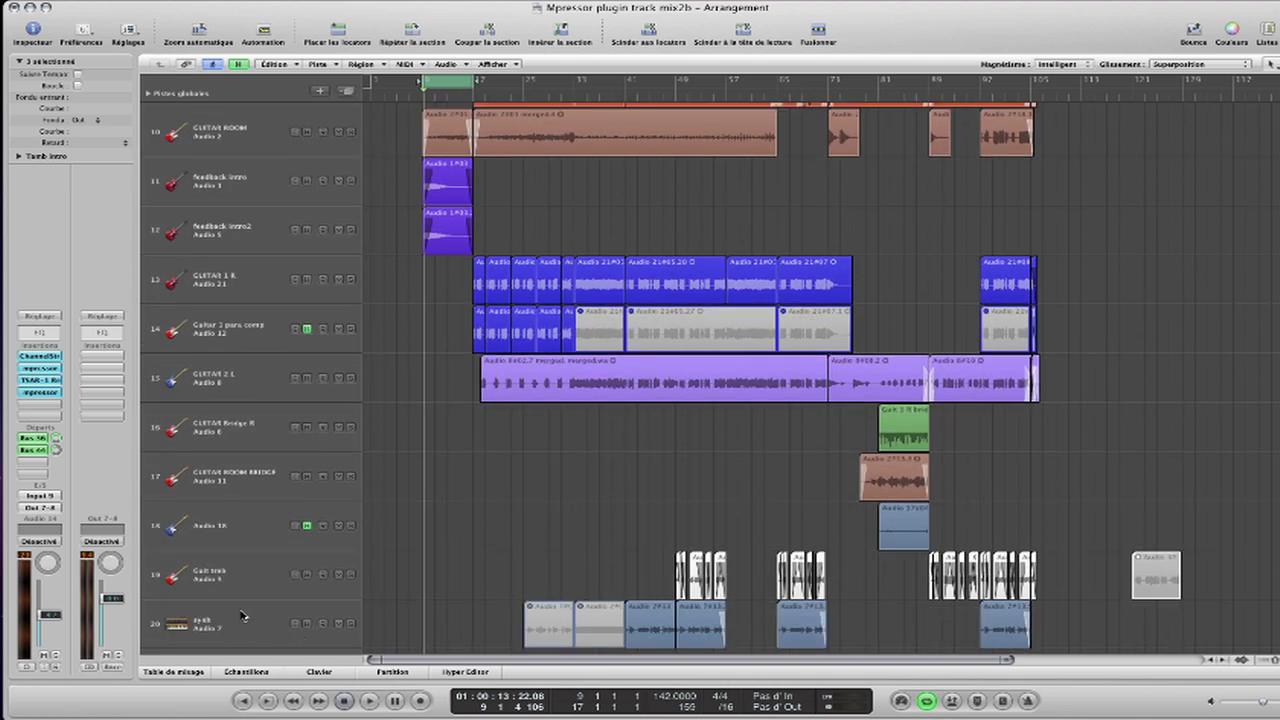
{"action": "scroll", "coordinate": [271, 404], "scroll_direction": "up", "scroll_amount": 10}
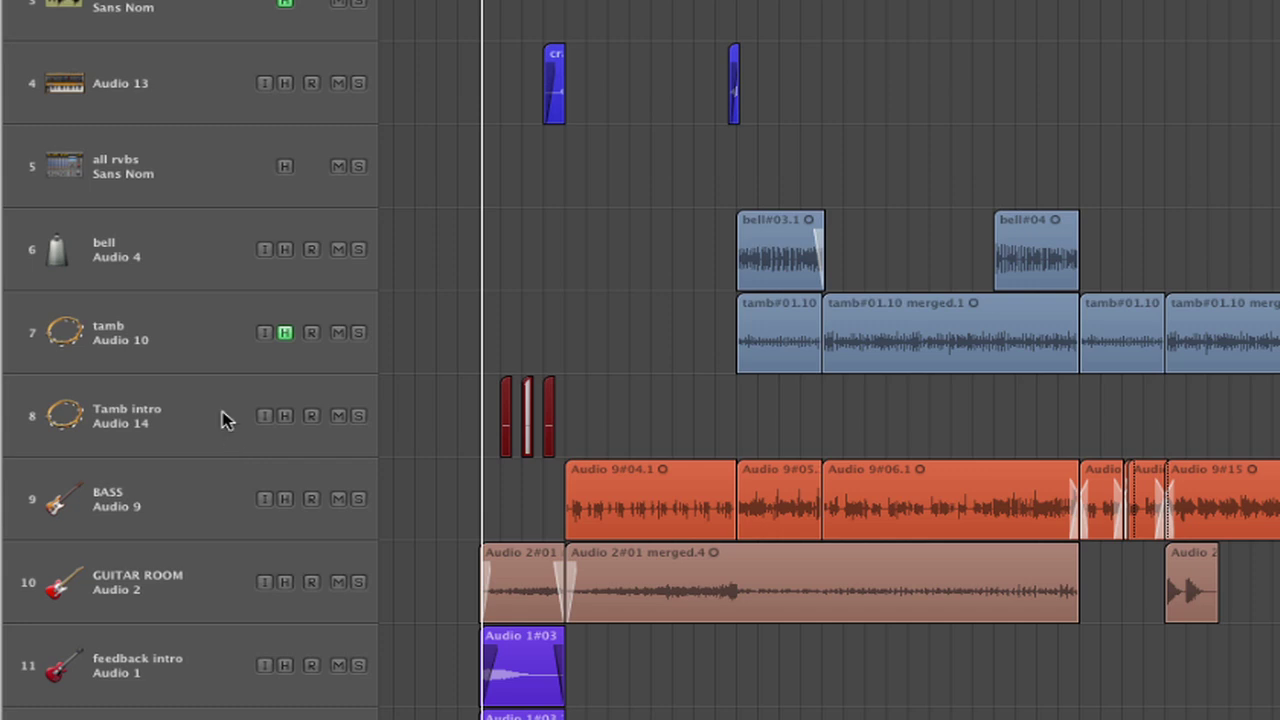
Solo track 8, Tamb intro, and bring up its mpressor compressor plugin.
{"action": "left_click", "coordinate": [195, 470]}
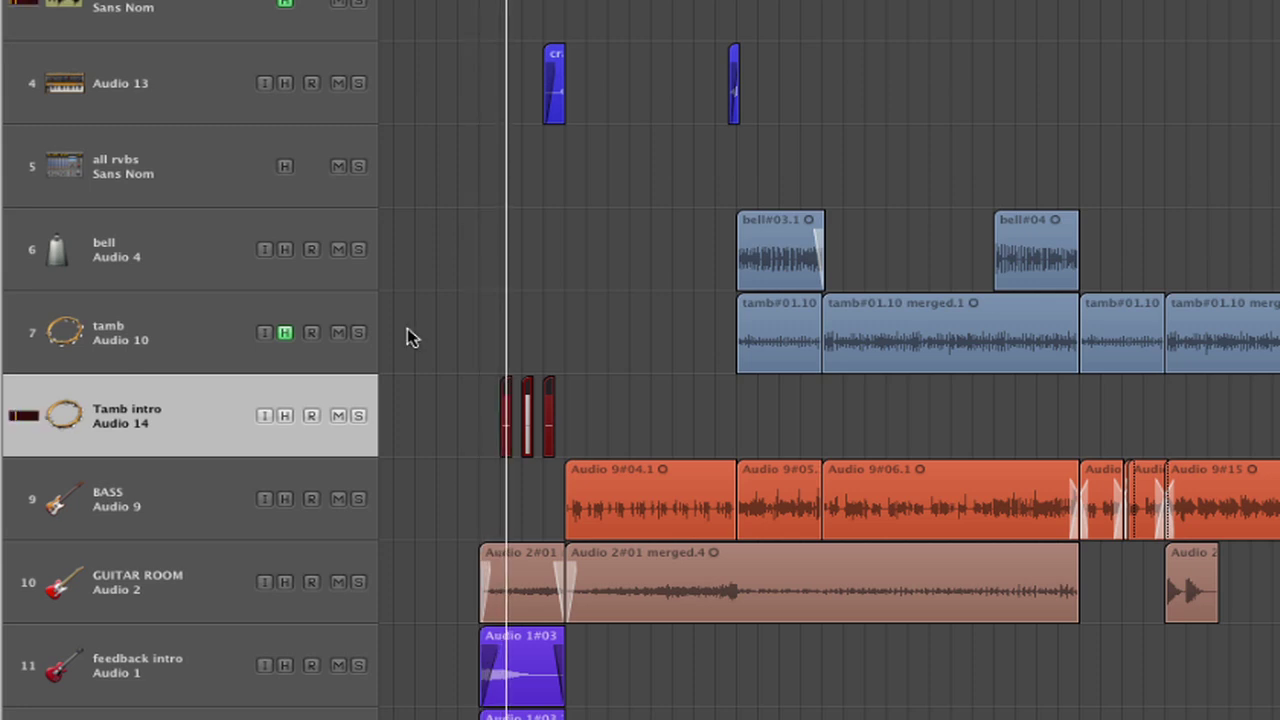
{"action": "left_click", "coordinate": [358, 416]}
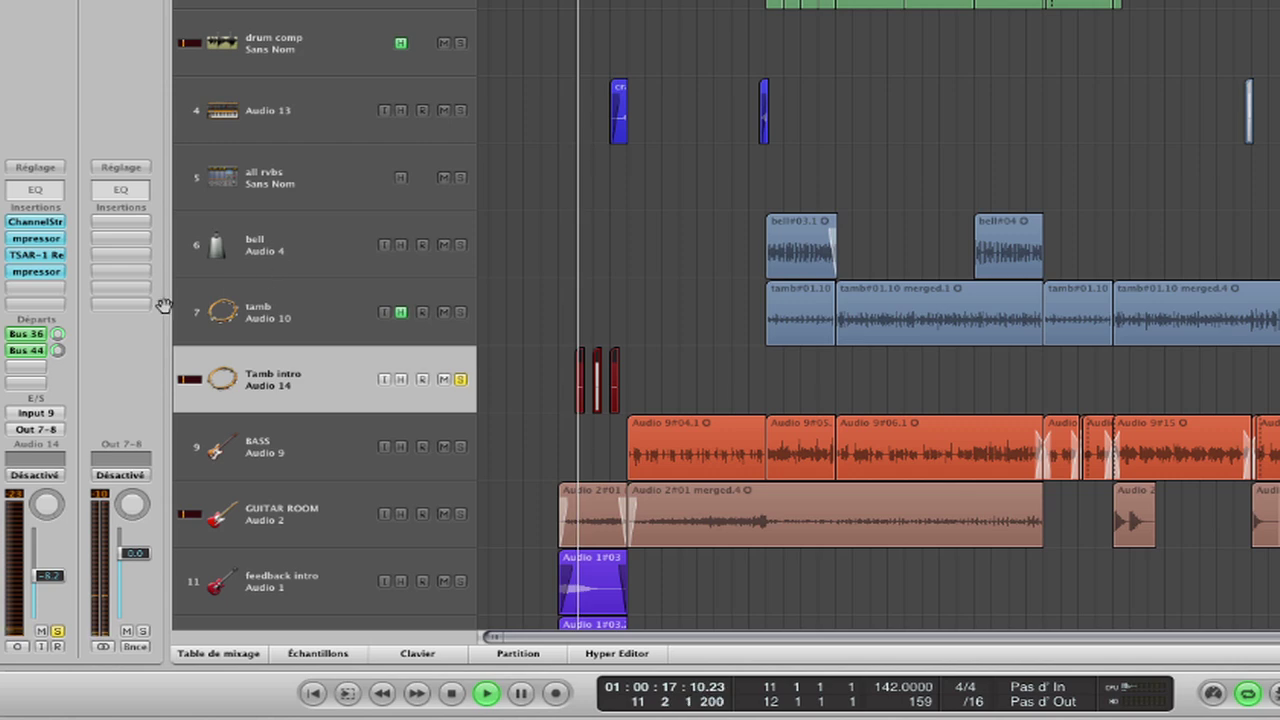
{"action": "left_click", "coordinate": [40, 240]}
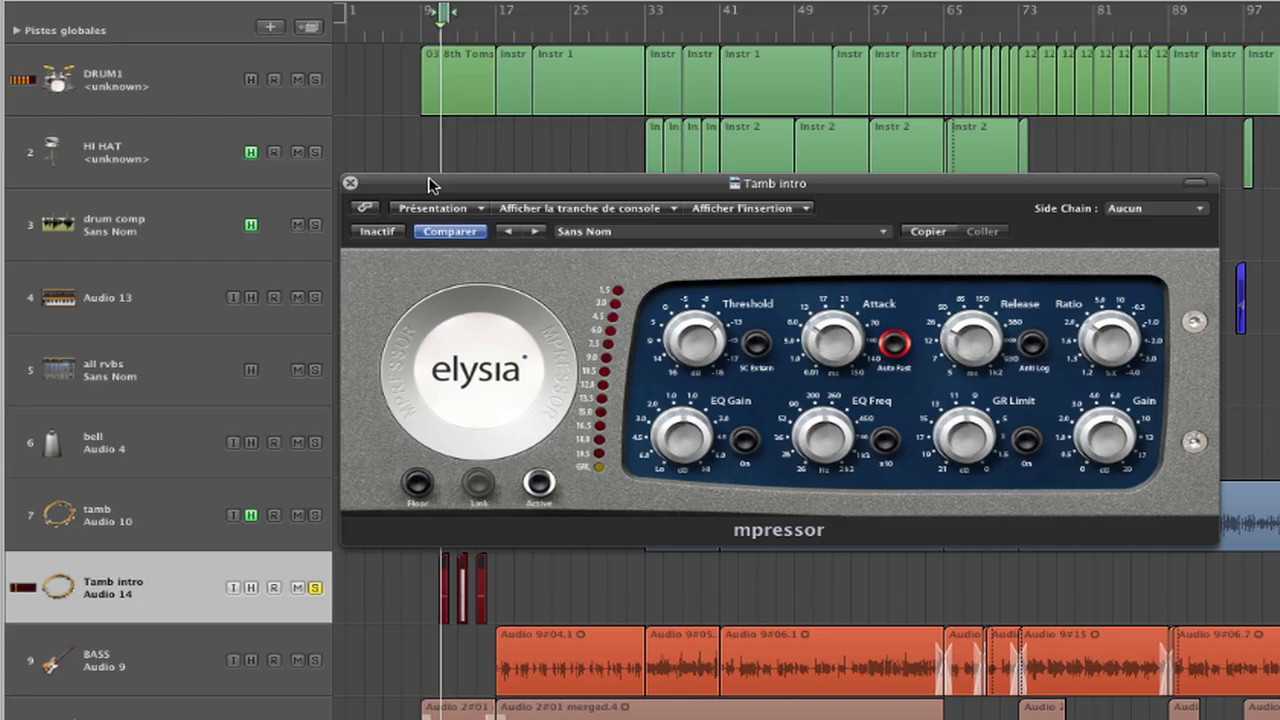
Stack the two Tamb intro mpressor windows so both full panels are visible.
{"action": "left_click_drag", "start_coordinate": [560, 5], "coordinate": [560, 0]}
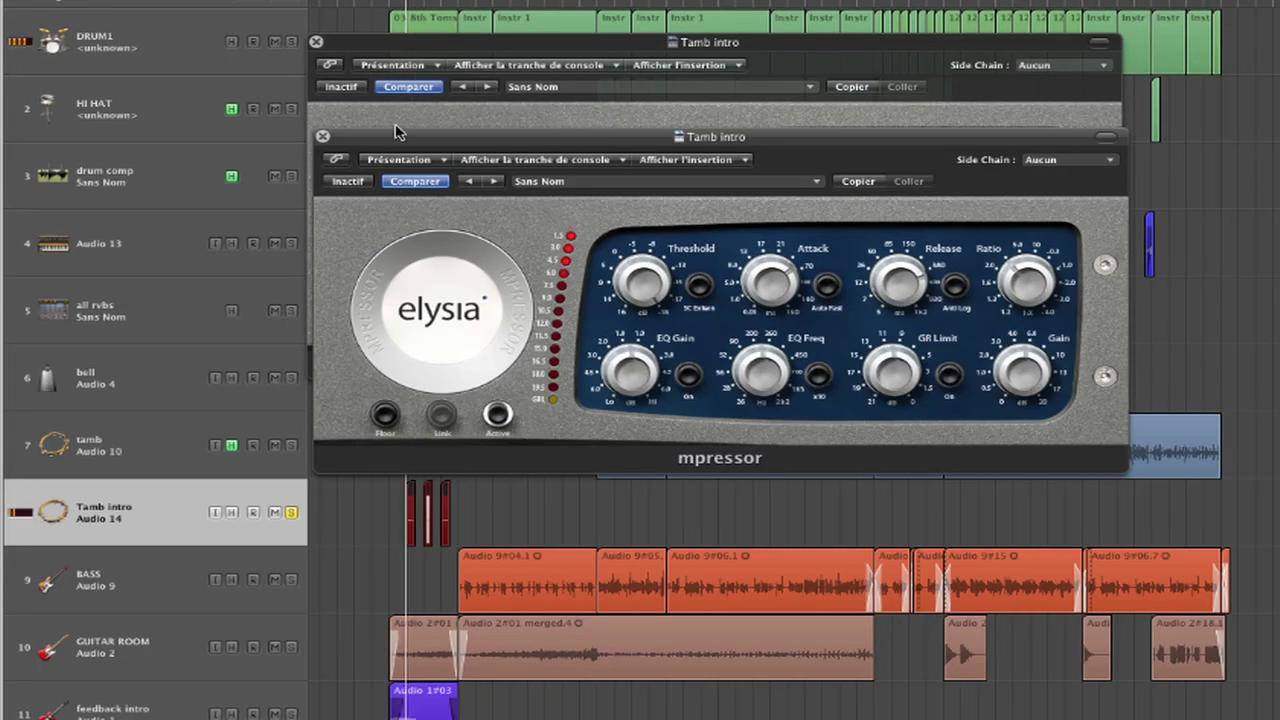
{"action": "left_click_drag", "start_coordinate": [396, 134], "coordinate": [395, 396]}
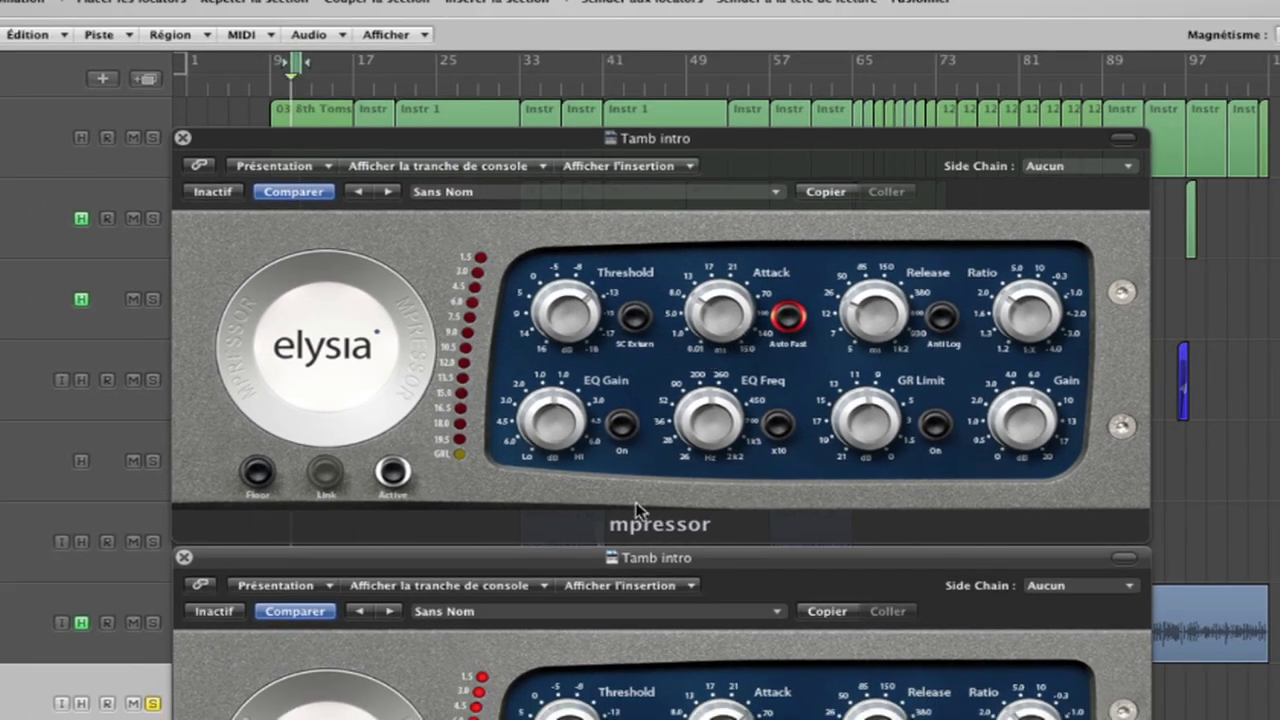
{"action": "left_click_drag", "start_coordinate": [512, 551], "coordinate": [505, 350]}
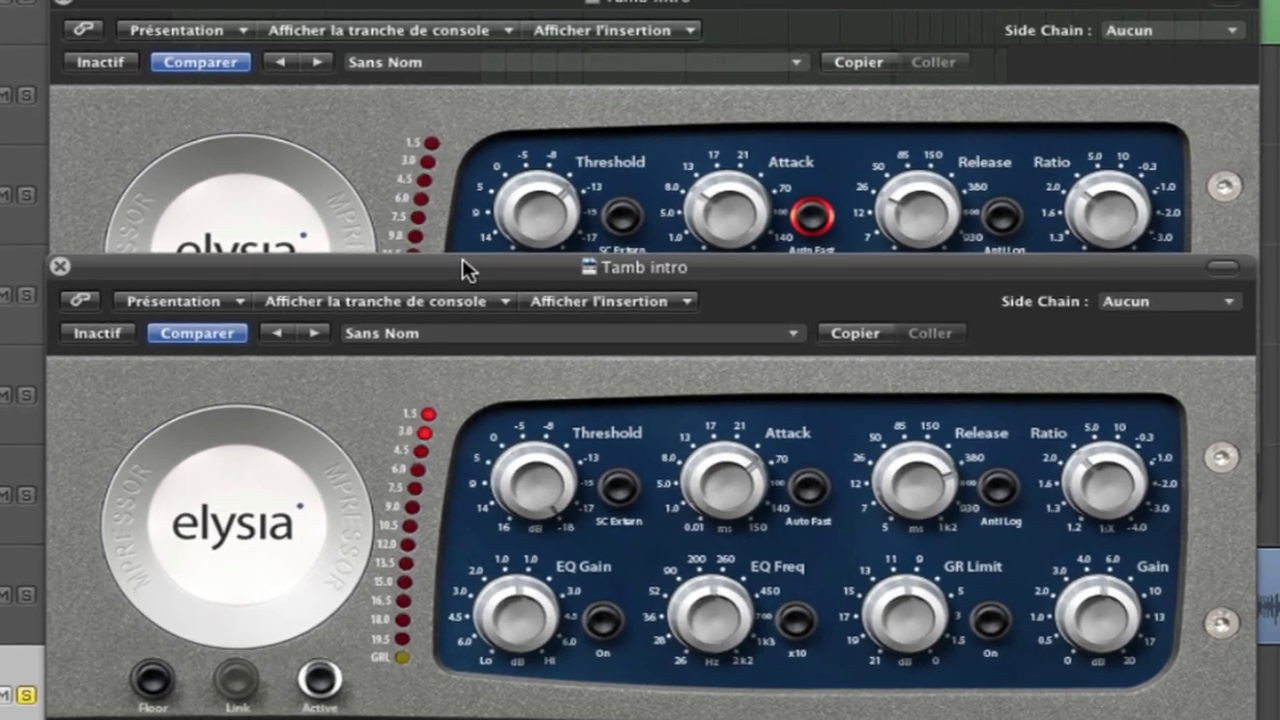
{"action": "left_click_drag", "start_coordinate": [462, 260], "coordinate": [457, 124]}
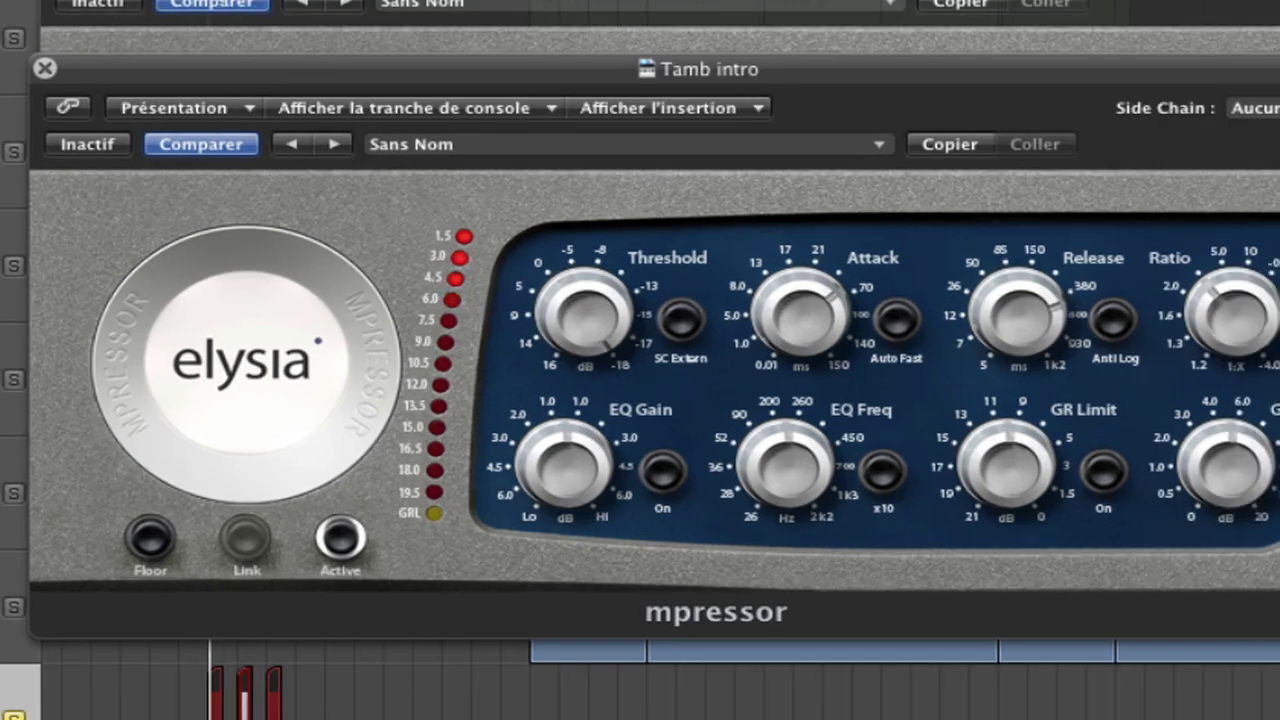
Compare each Tamb intro mpressor bypassed versus active, ending with both switched on.
{"action": "left_click_drag", "start_coordinate": [163, 75], "coordinate": [173, 522]}
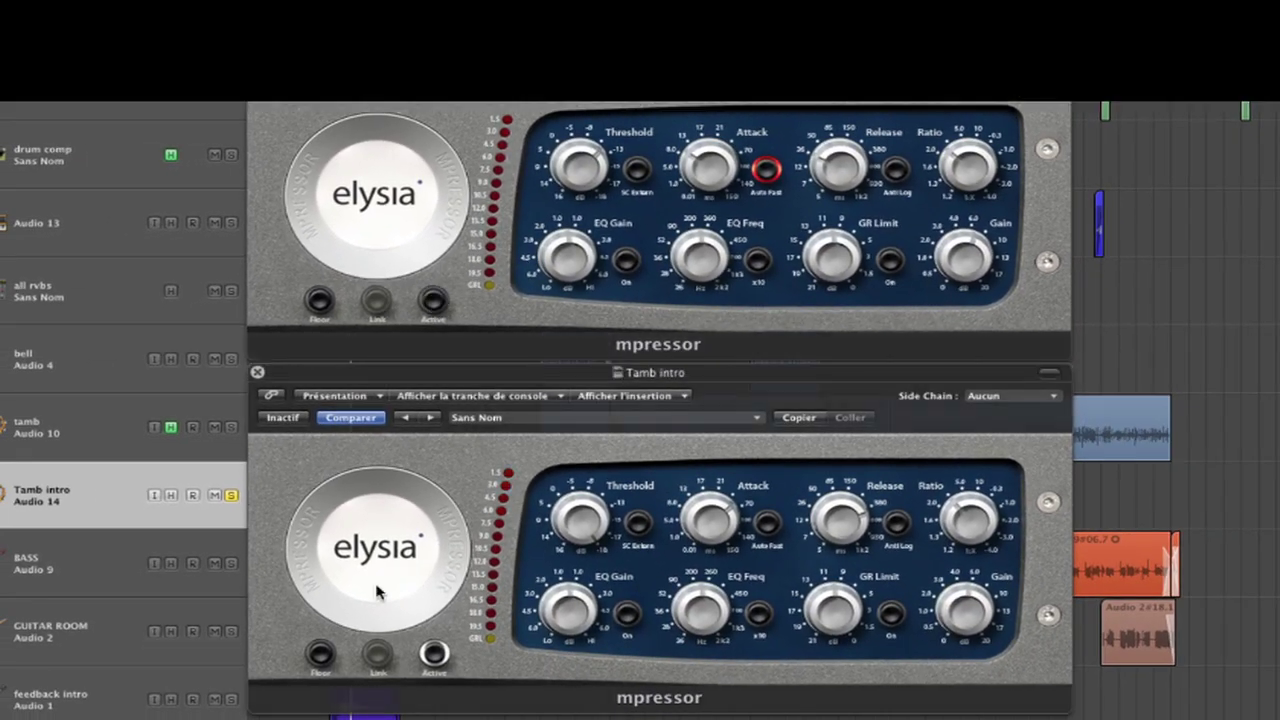
{"action": "left_click", "coordinate": [433, 655]}
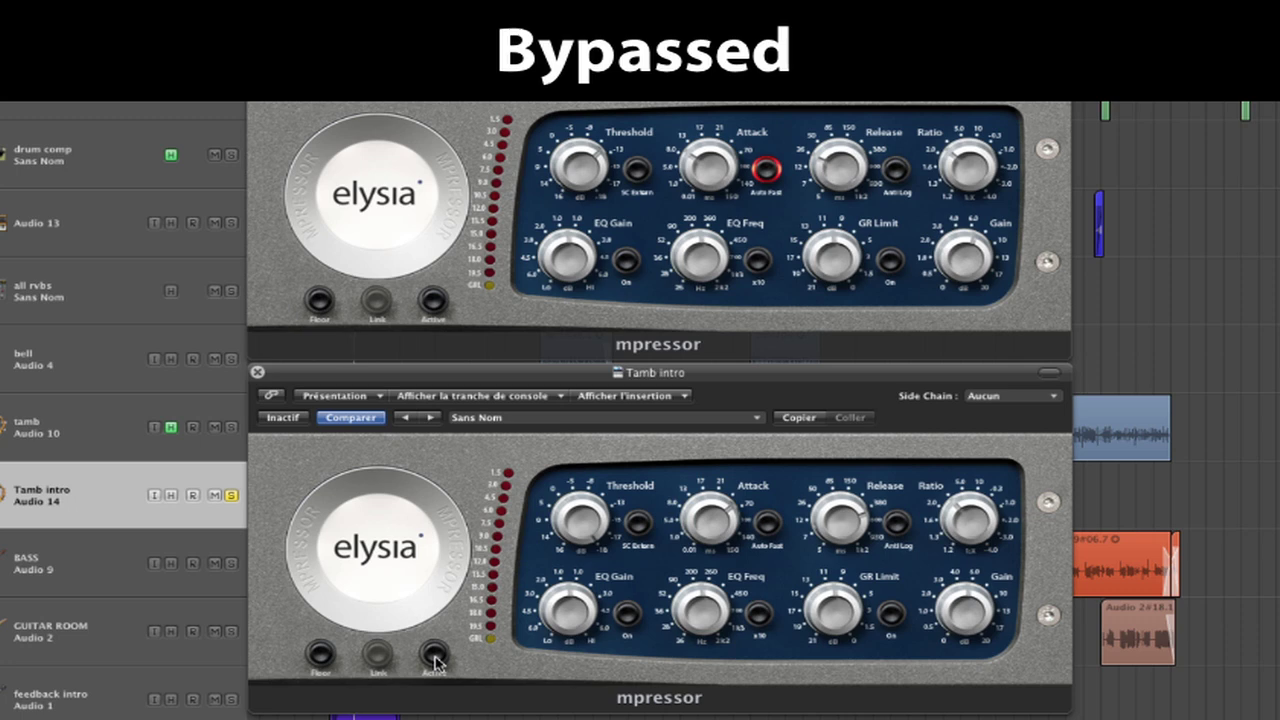
{"action": "left_click", "coordinate": [434, 305]}
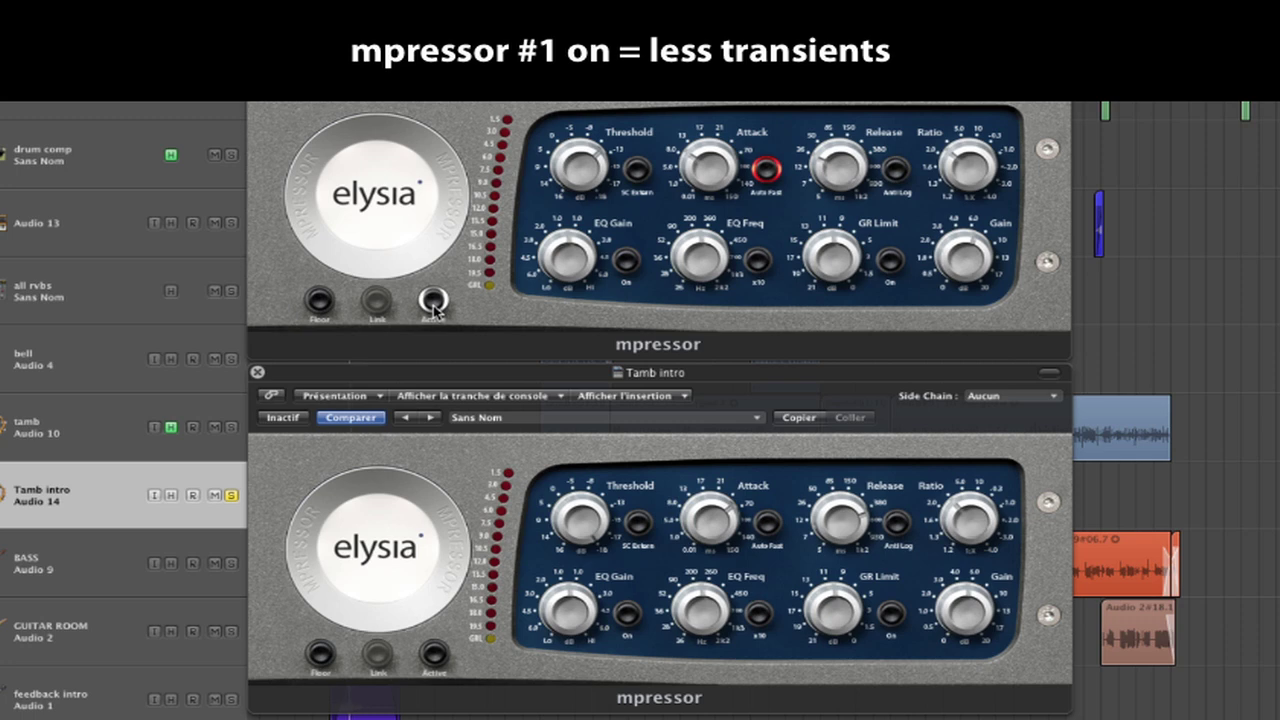
{"action": "left_click", "coordinate": [435, 655]}
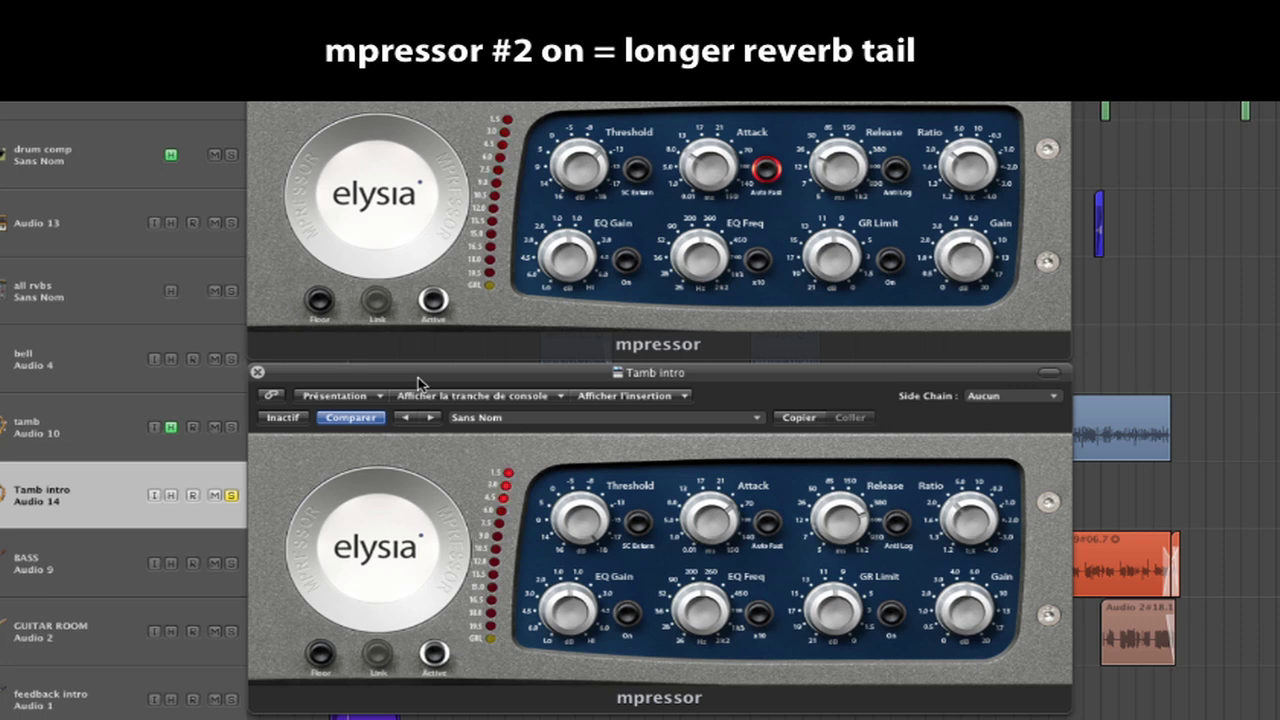
Bypass and re-enable the second mpressor once more, then close its window.
{"action": "left_click_drag", "start_coordinate": [419, 378], "coordinate": [416, 217]}
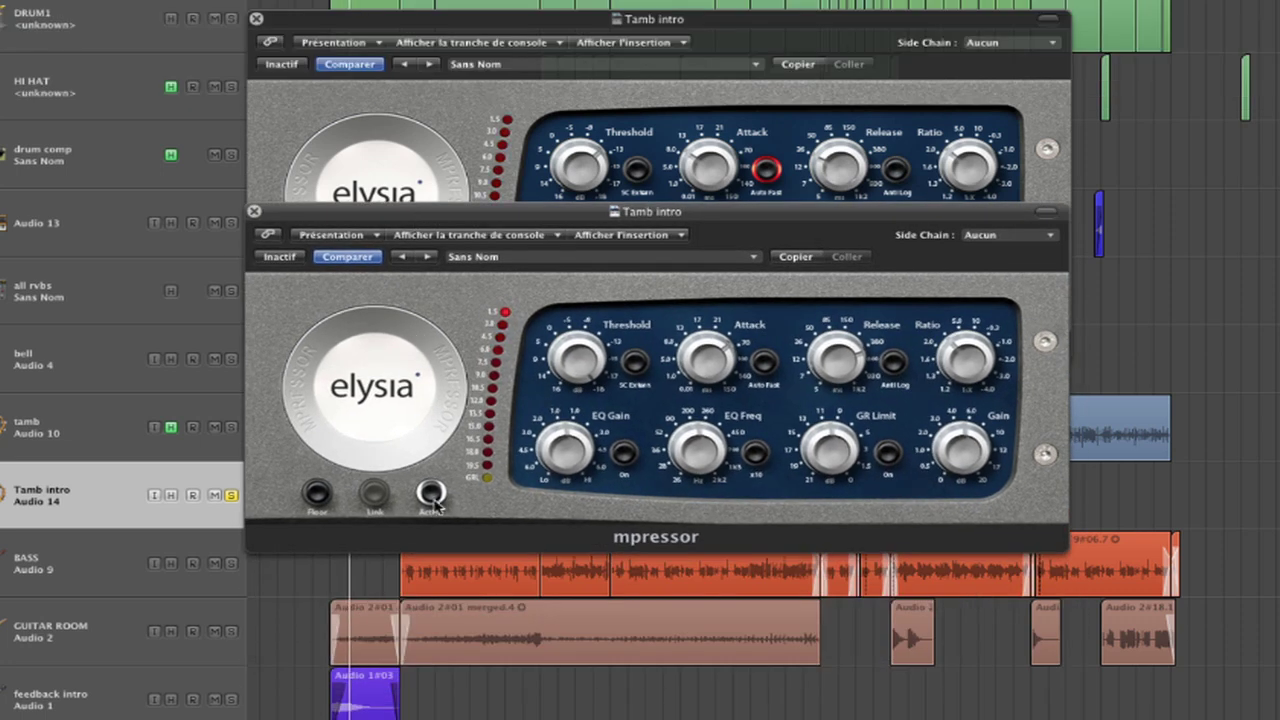
{"action": "left_click", "coordinate": [434, 500]}
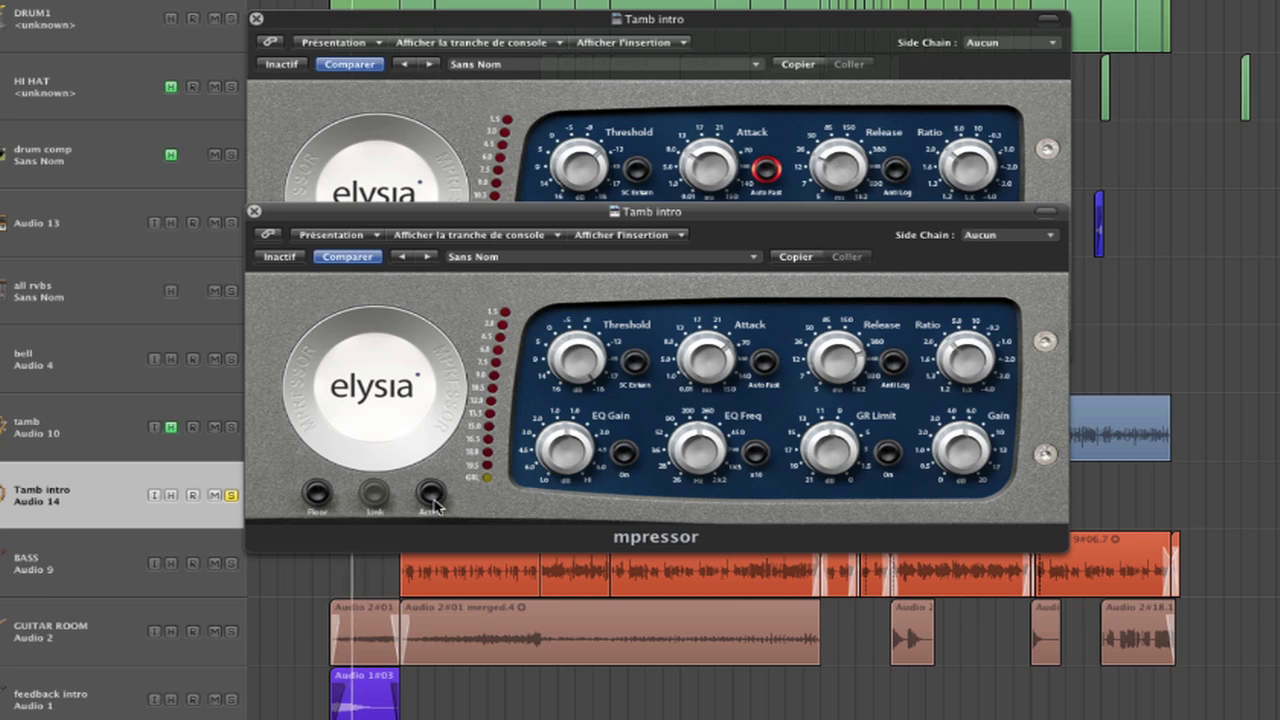
{"action": "left_click", "coordinate": [434, 497]}
{"action": "left_click", "coordinate": [254, 211]}
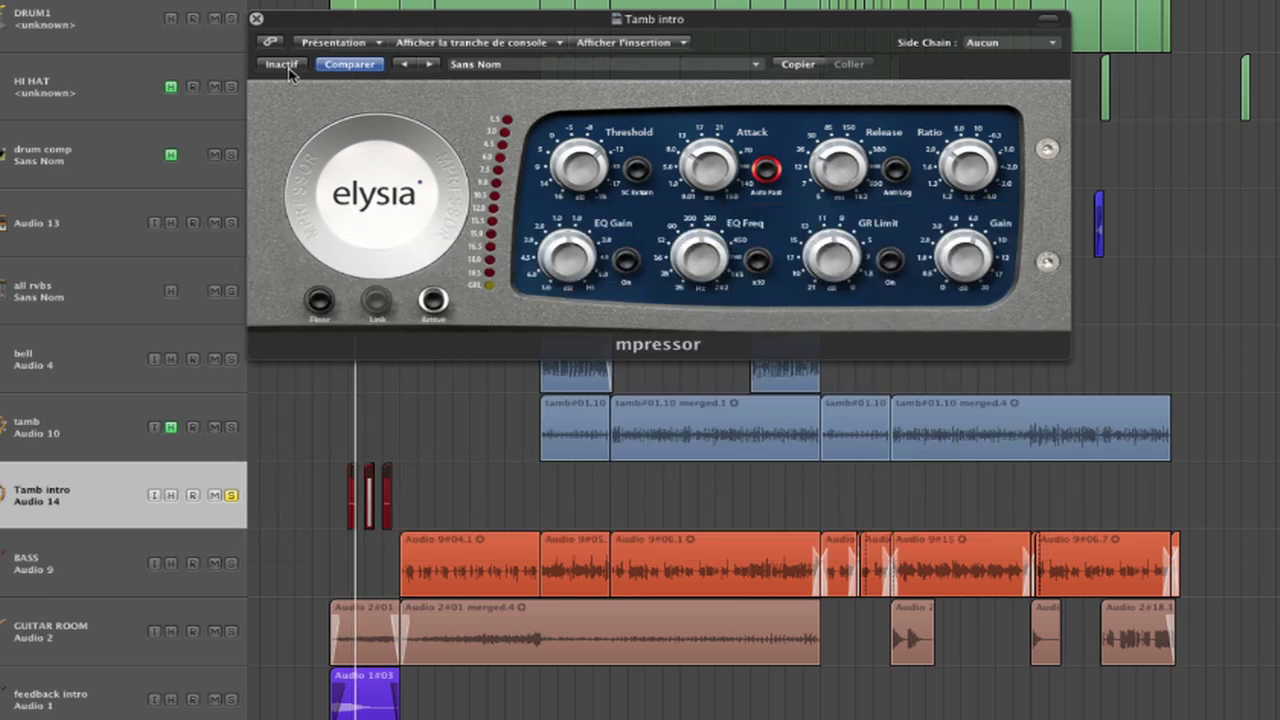
Close the last Tamb intro window, then solo Audio 13 and re-enable its Chorus and mpressor.
{"action": "left_click", "coordinate": [256, 18]}
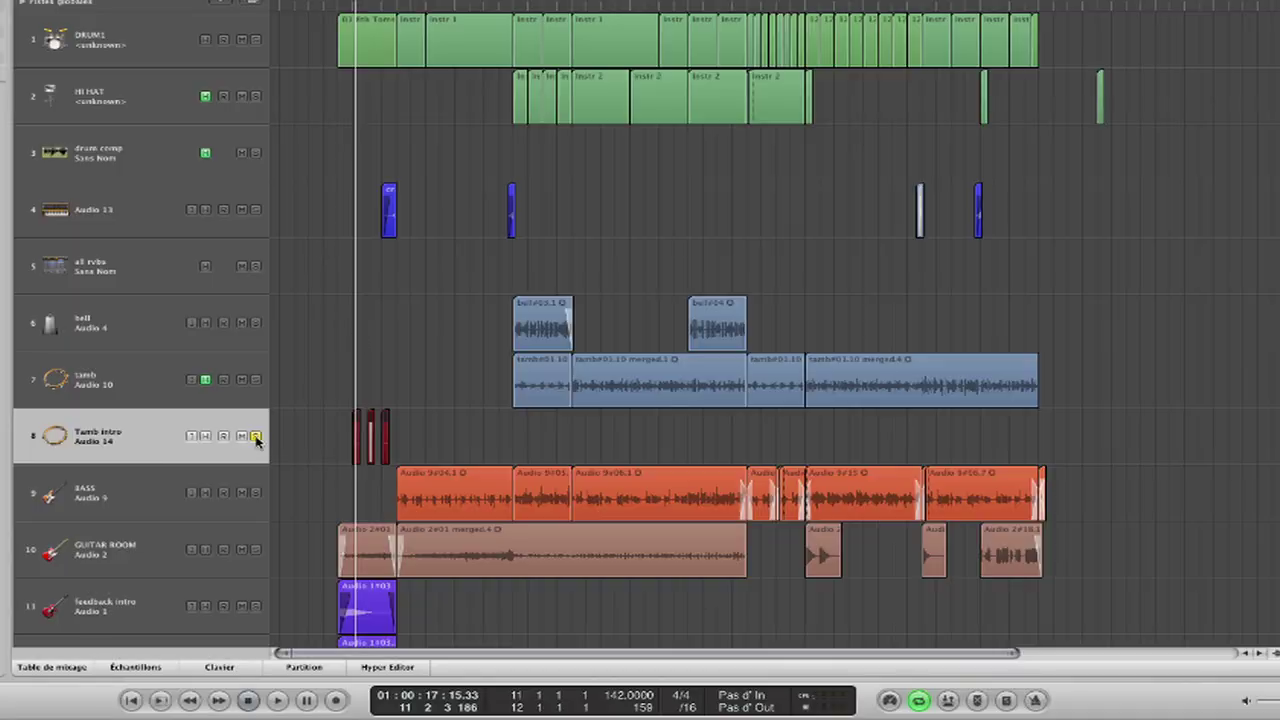
{"action": "left_click", "coordinate": [258, 209]}
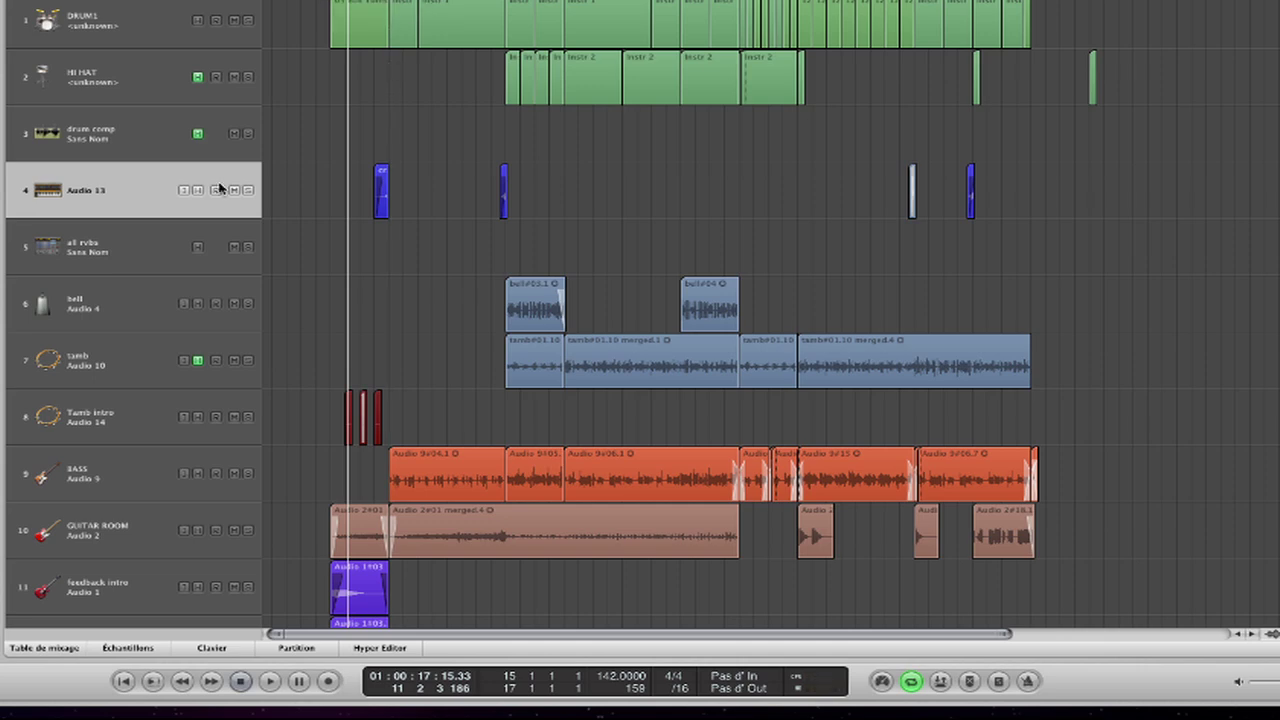
{"action": "key", "text": "v"}
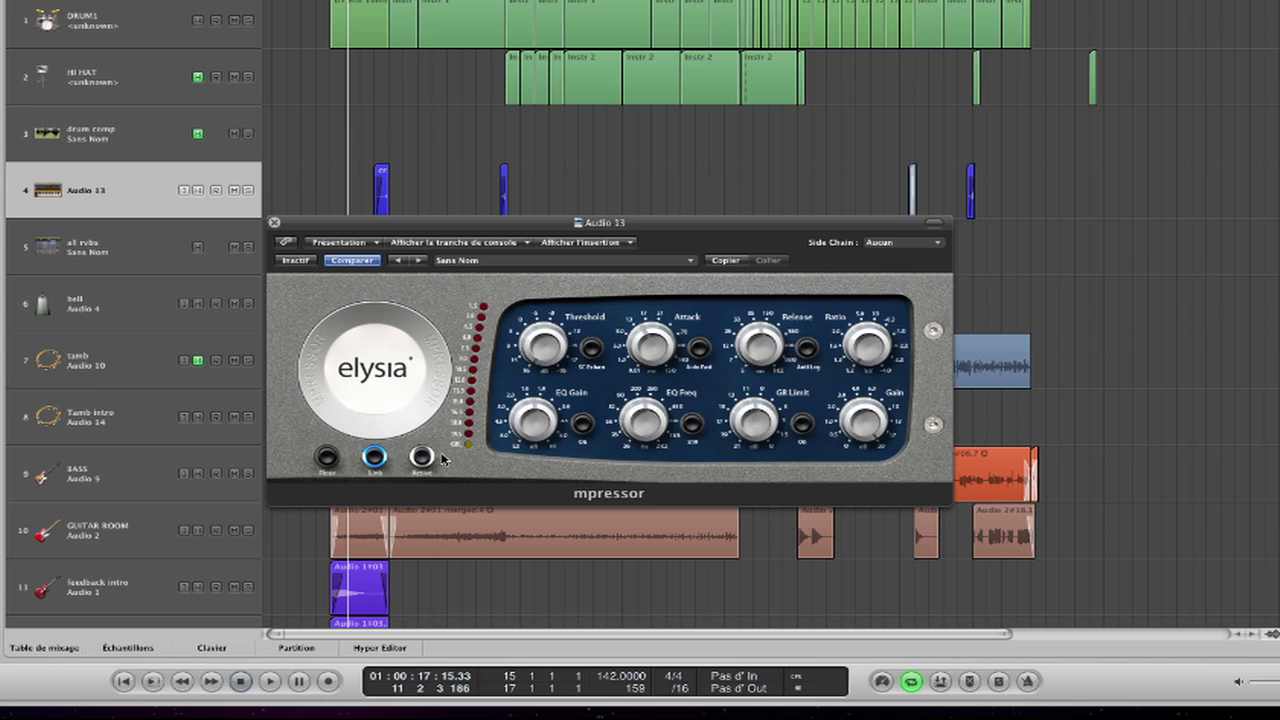
{"action": "left_click_drag", "start_coordinate": [353, 220], "coordinate": [367, 250]}
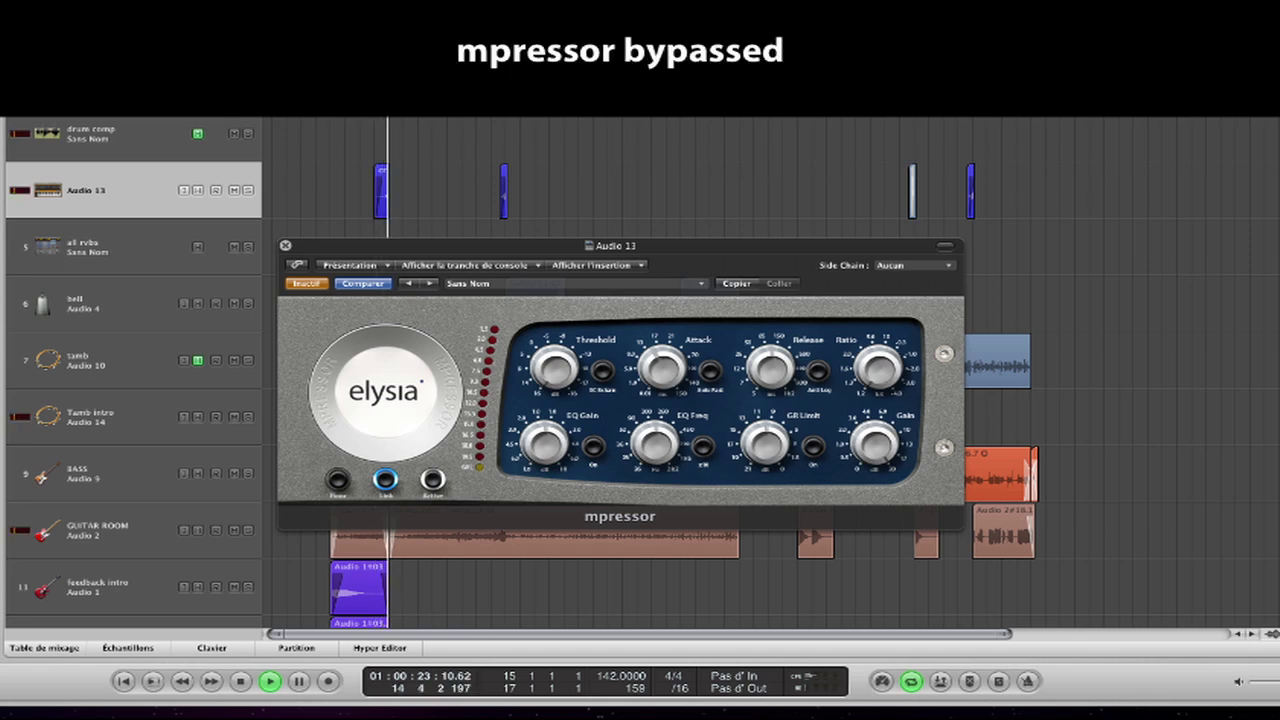
{"action": "left_click", "coordinate": [248, 190]}
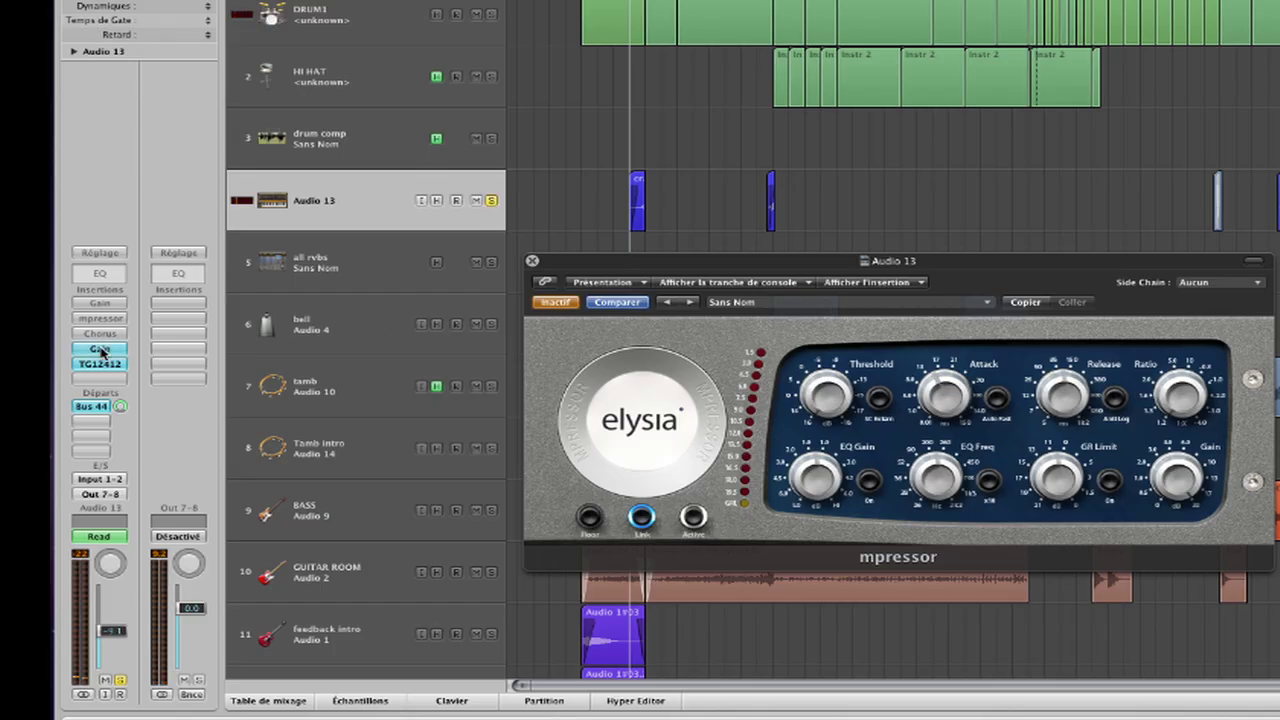
{"action": "left_click_drag", "start_coordinate": [100, 350], "coordinate": [100, 313]}
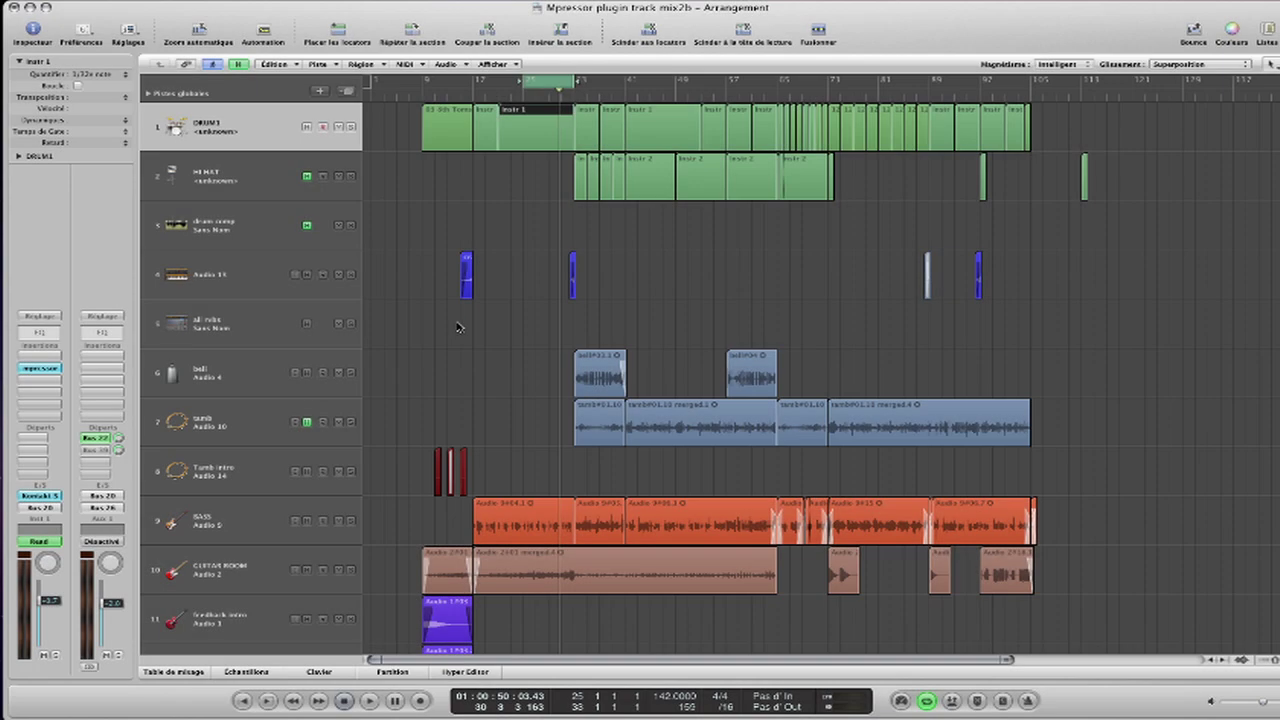
Play the drums, then add HI HAT to the DRUM1 and drum comp solos and replay.
{"action": "key", "text": "space"}
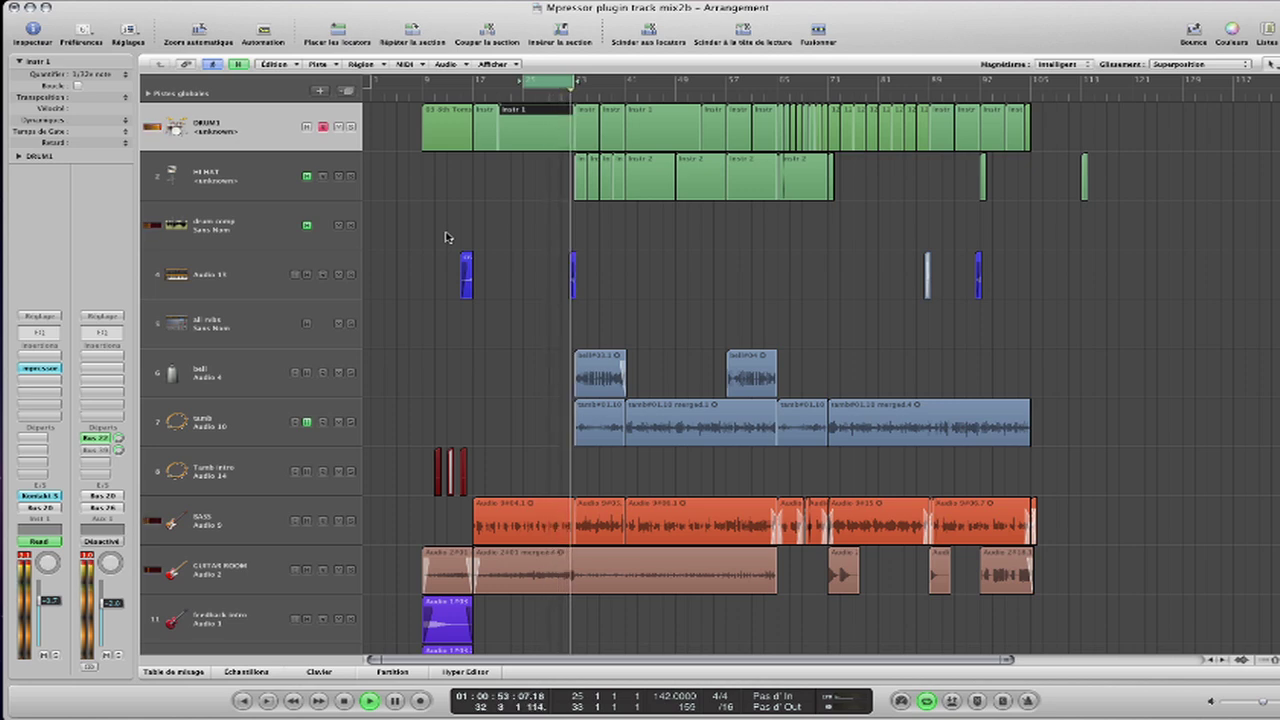
{"action": "key", "text": "space"}
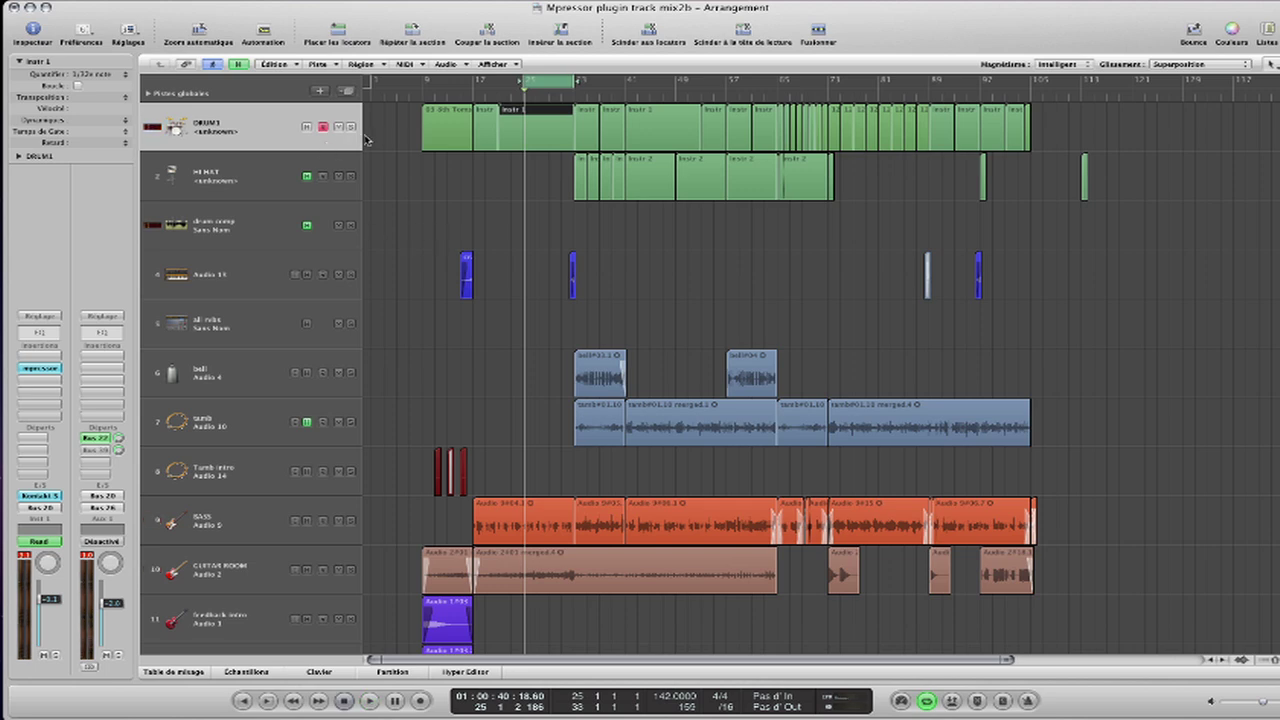
{"action": "left_click", "coordinate": [348, 175]}
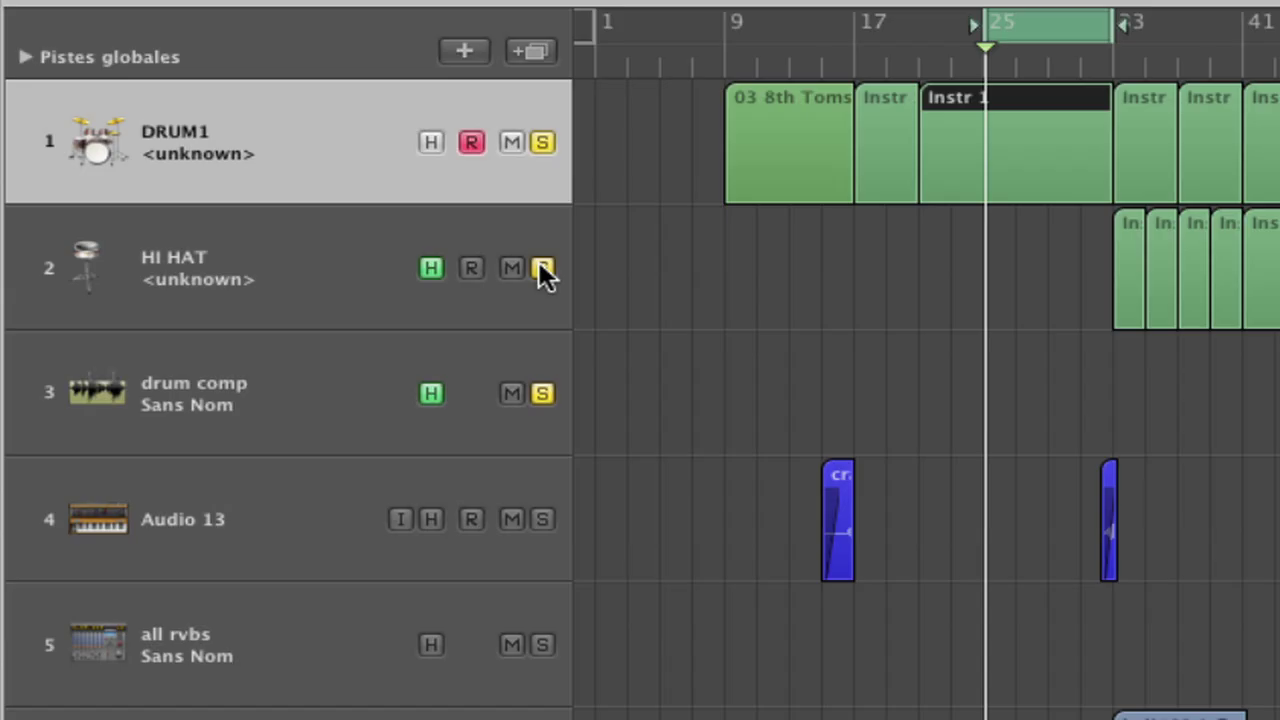
{"action": "key", "text": "space"}
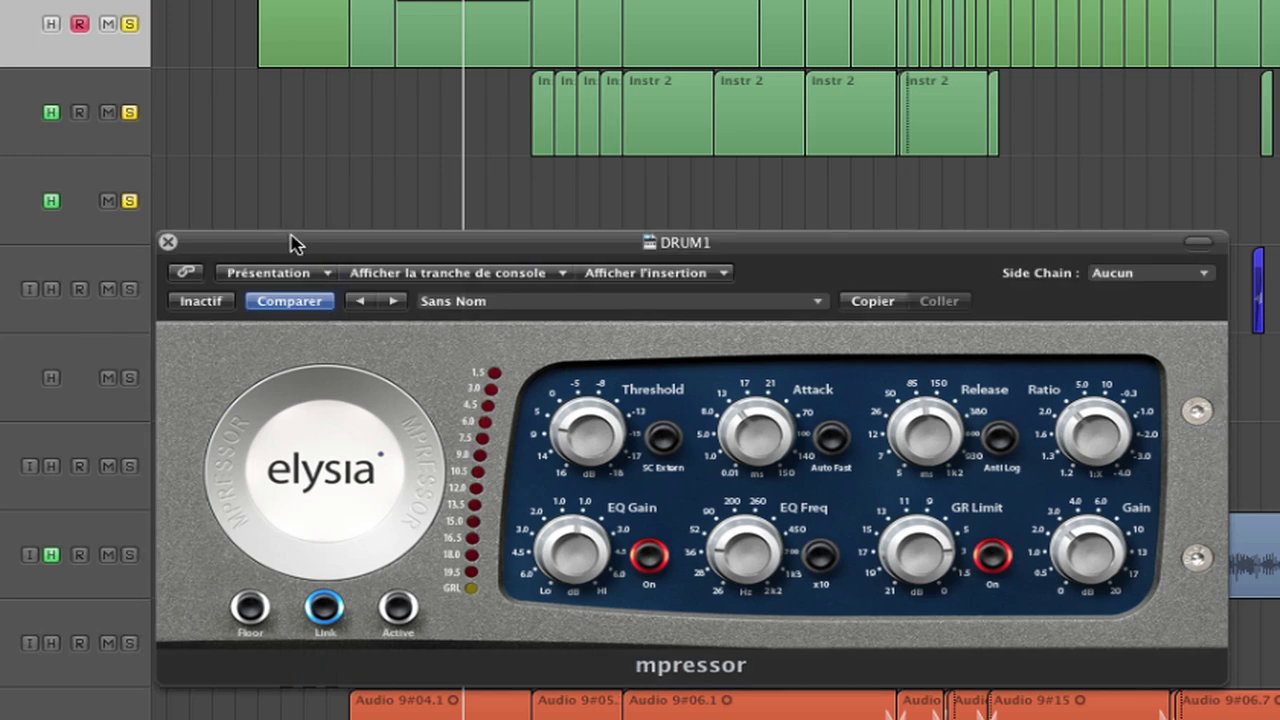
A/B the DRUM1 mpressor by bypassing it twice, leaving the compressor active.
{"action": "left_click_drag", "start_coordinate": [295, 243], "coordinate": [294, 160]}
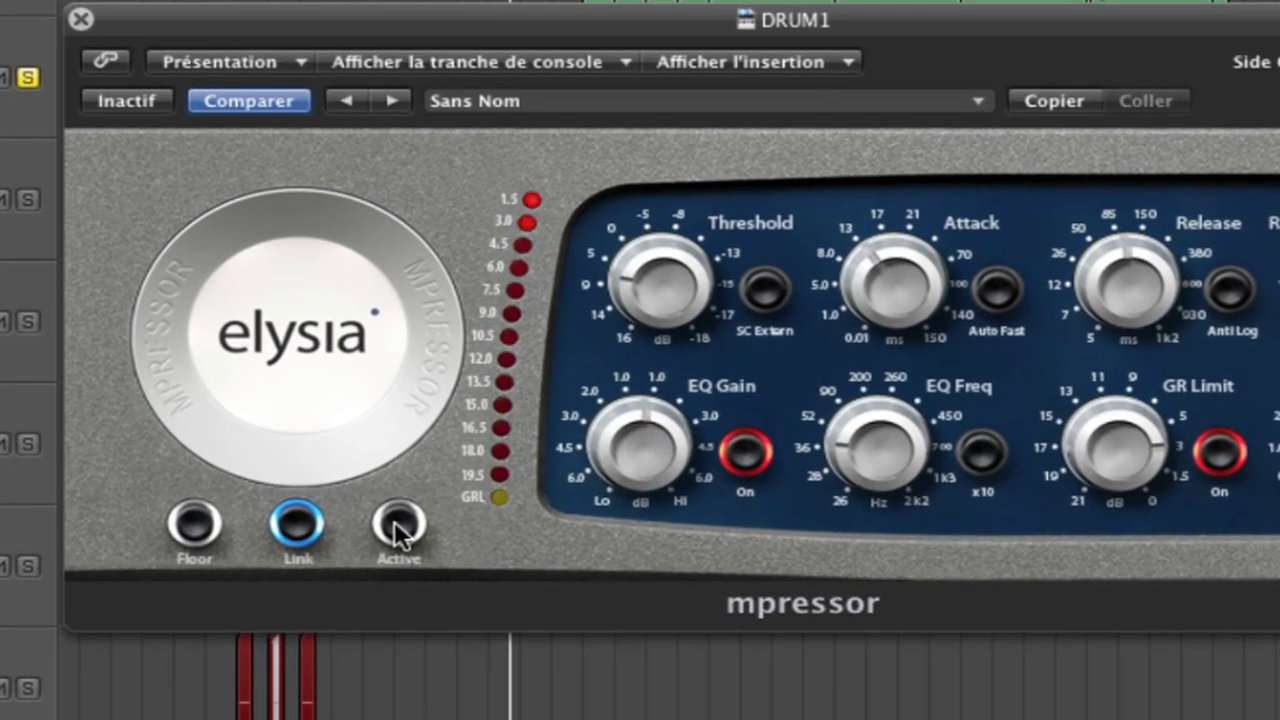
{"action": "left_click", "coordinate": [398, 528]}
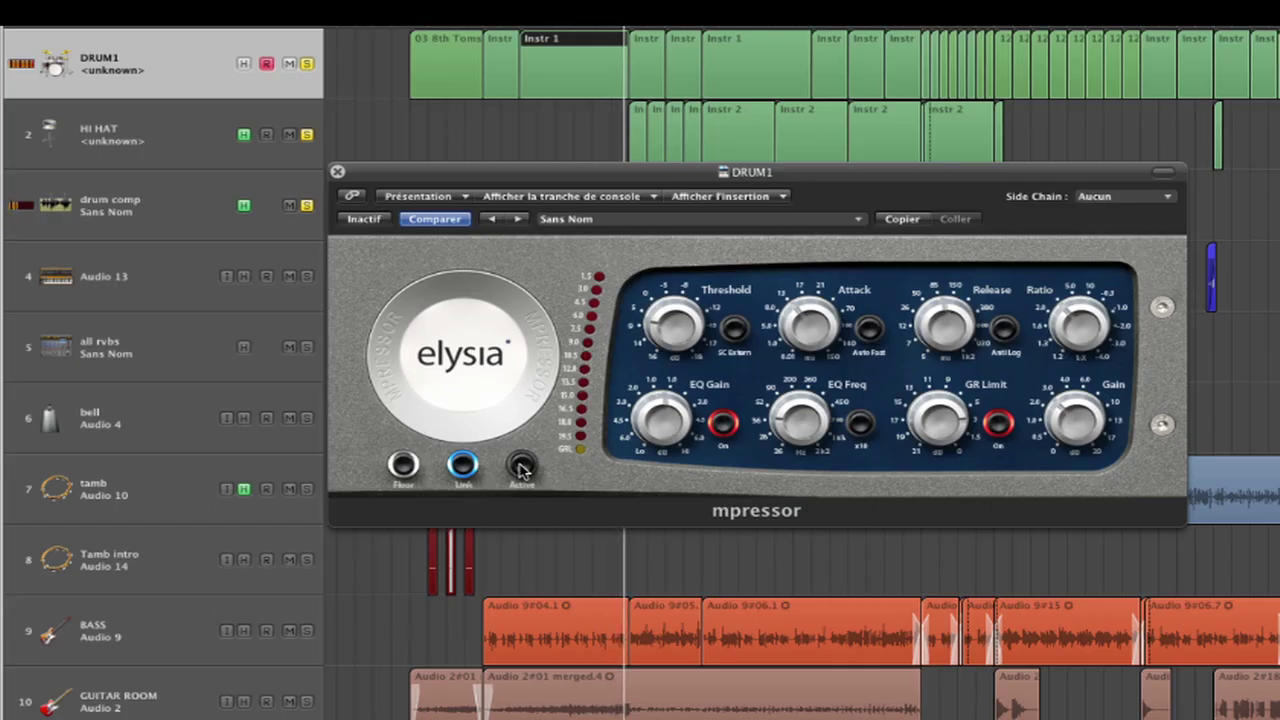
{"action": "left_click", "coordinate": [521, 467]}
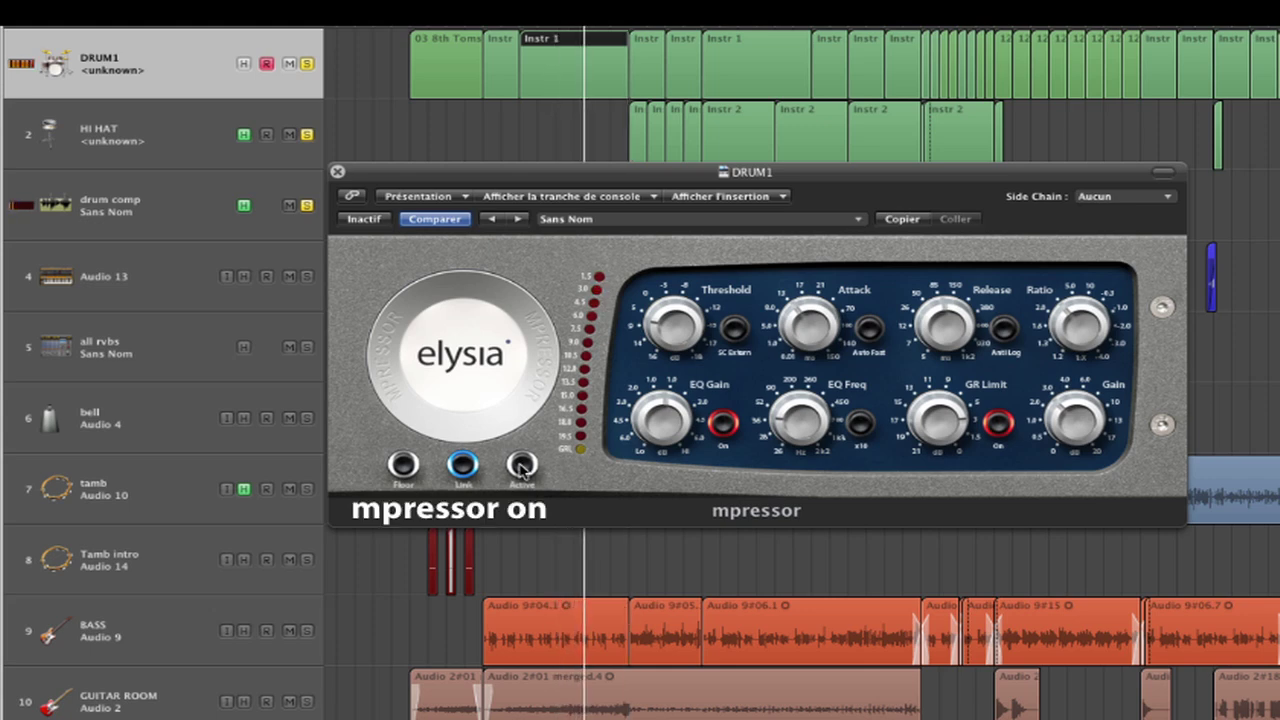
{"action": "left_click", "coordinate": [522, 466]}
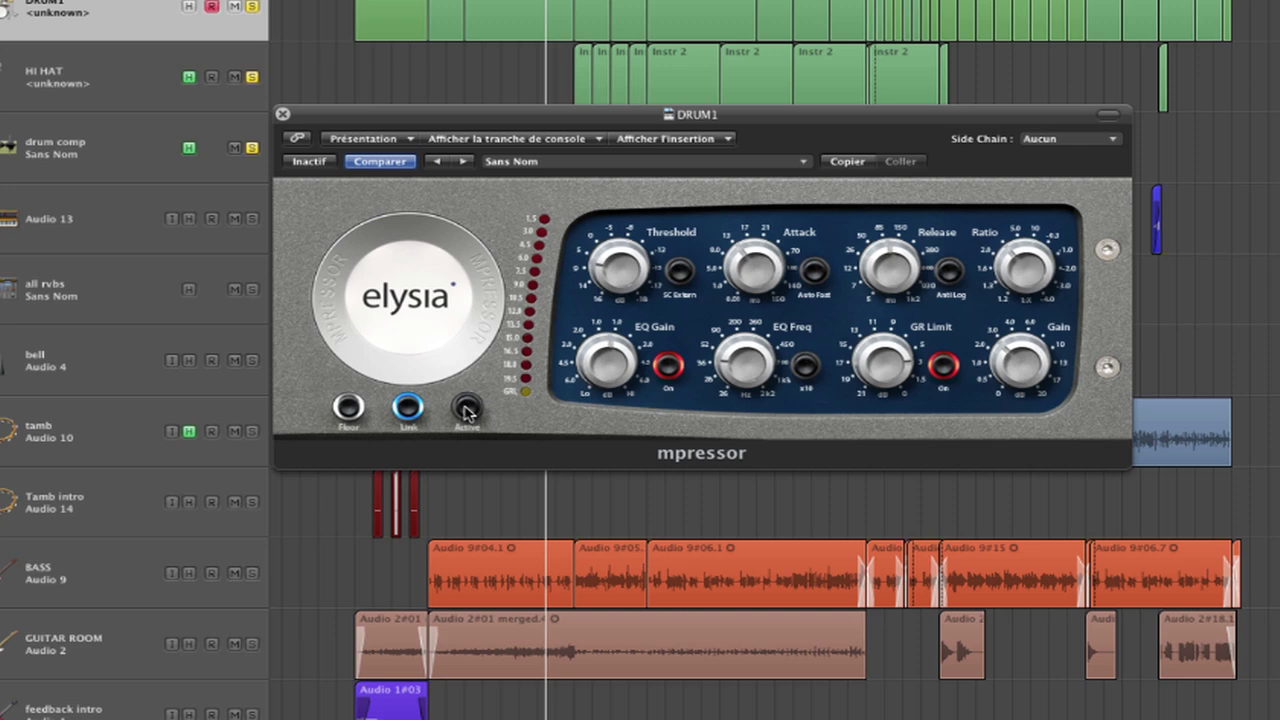
{"action": "left_click", "coordinate": [467, 408]}
{"action": "mouse_move", "coordinate": [736, 267]}
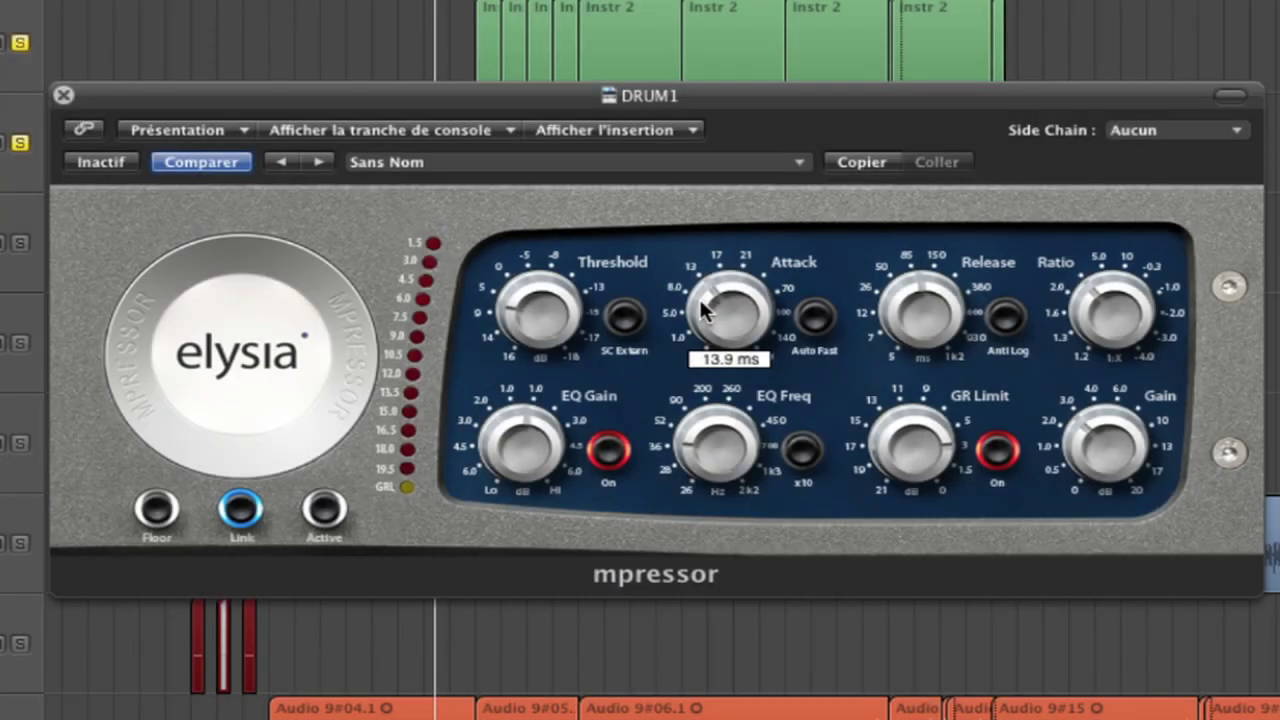
{"action": "mouse_move", "coordinate": [891, 302]}
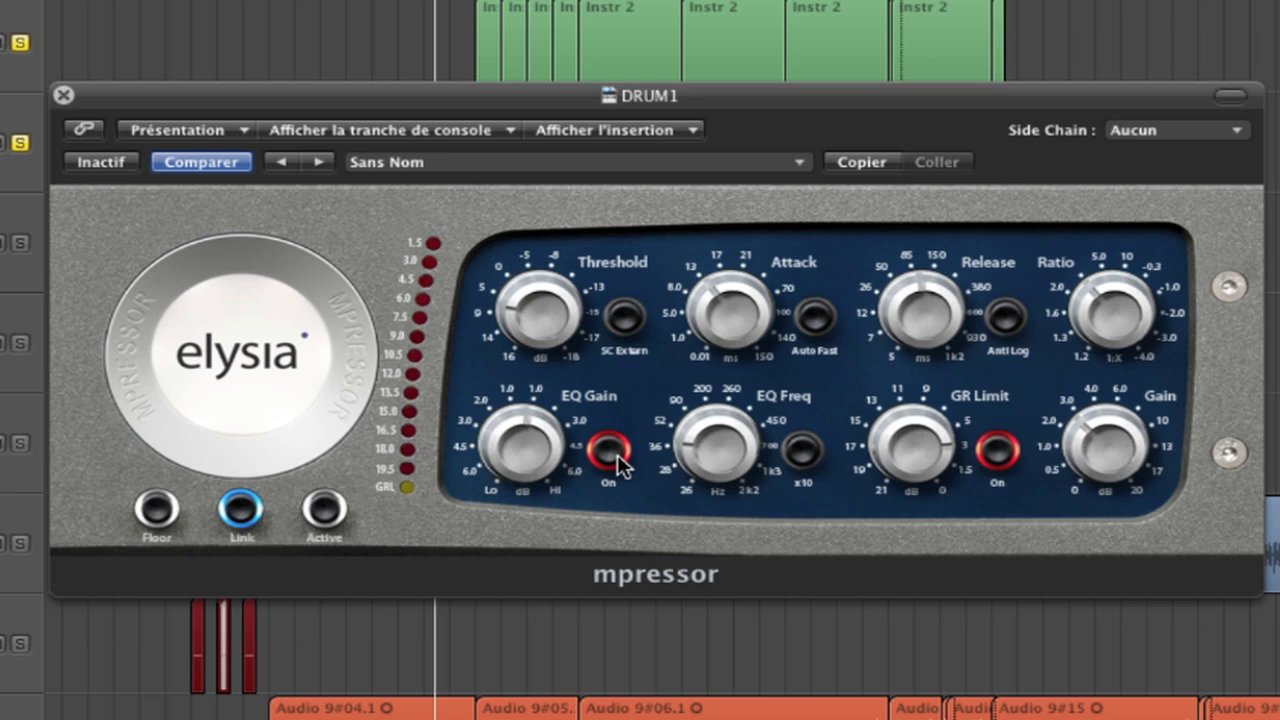
{"action": "left_click", "coordinate": [494, 430]}
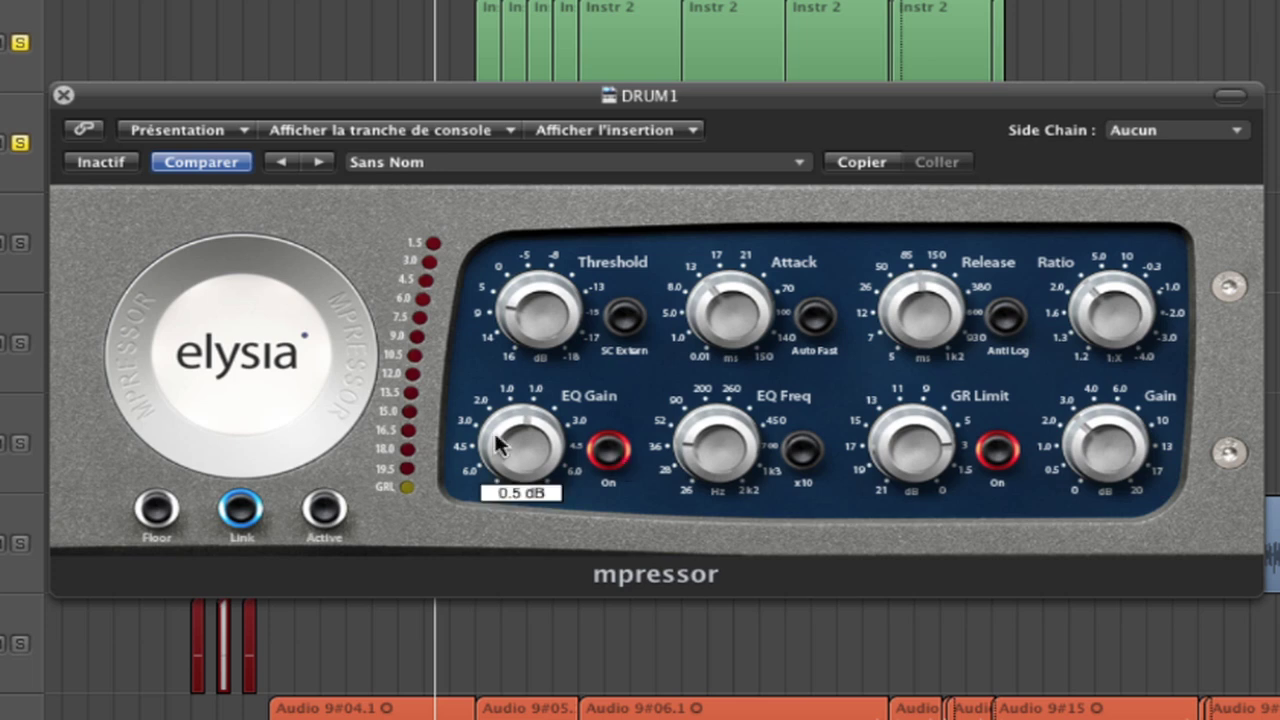
{"action": "mouse_move", "coordinate": [686, 465]}
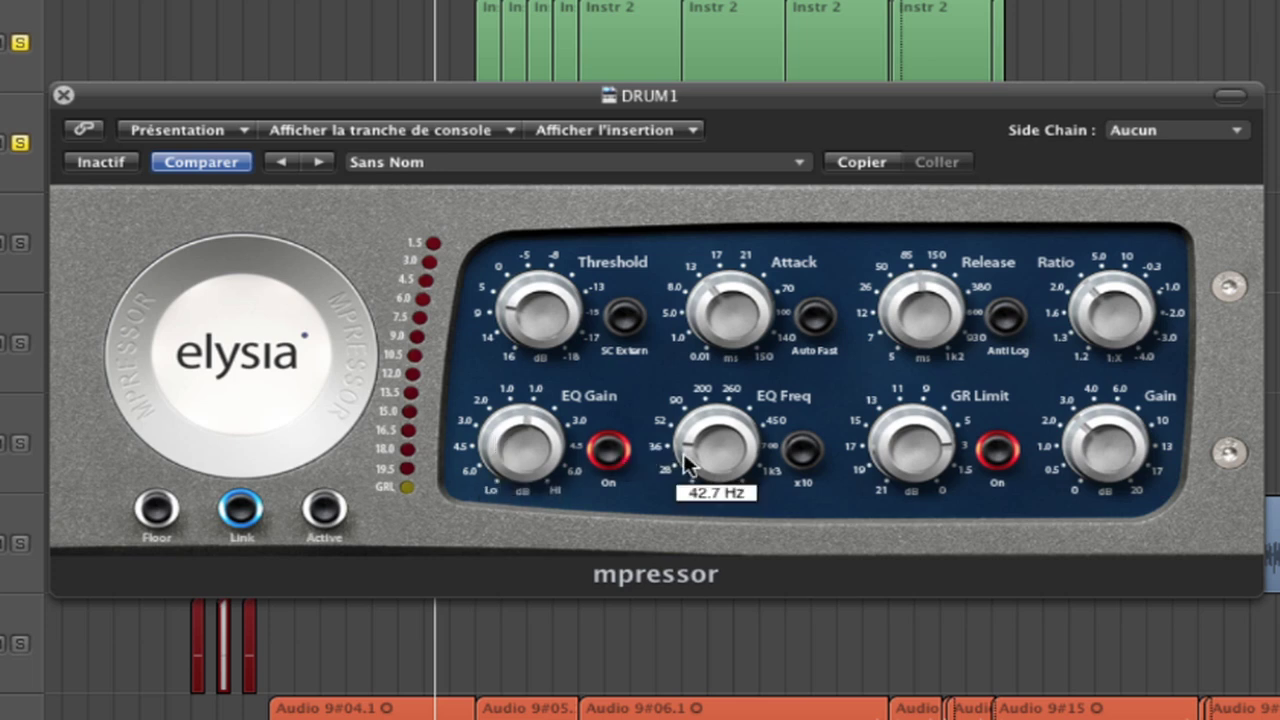
{"action": "mouse_move", "coordinate": [915, 432]}
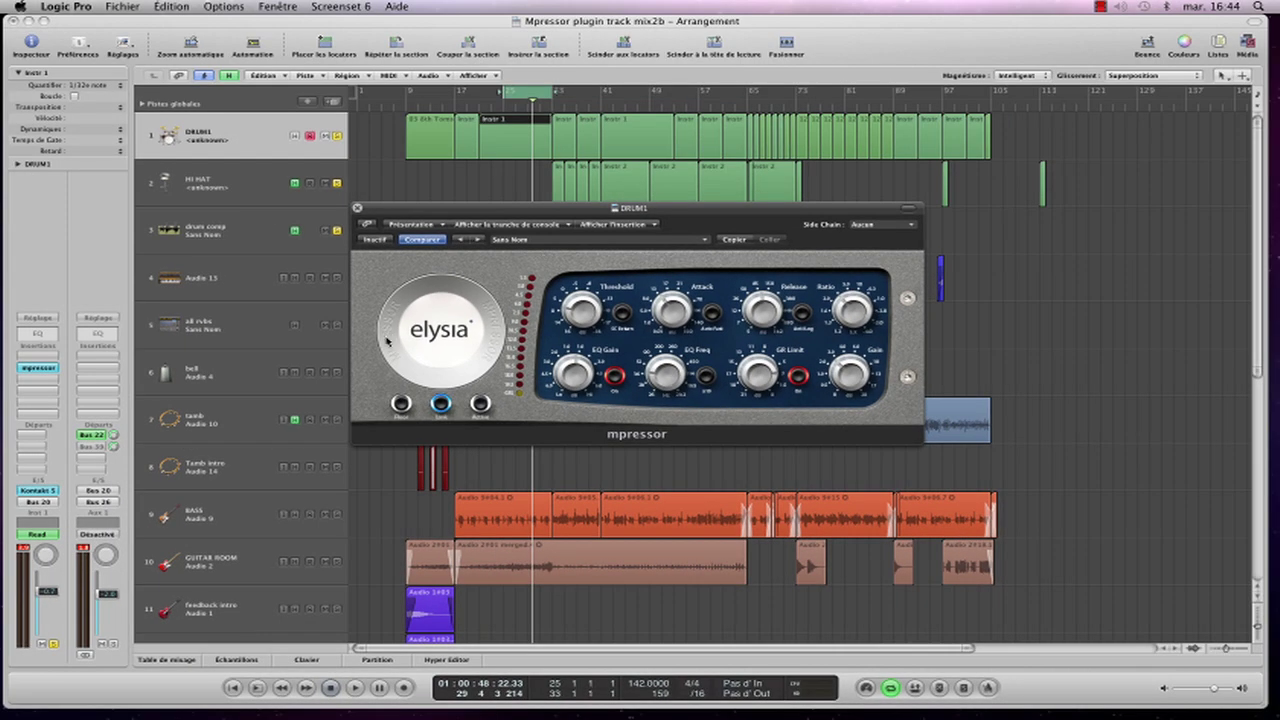
Select drum comp, close DRUM1's compressor window, and open drum comp's mpressor instead.
{"action": "left_click", "coordinate": [245, 218]}
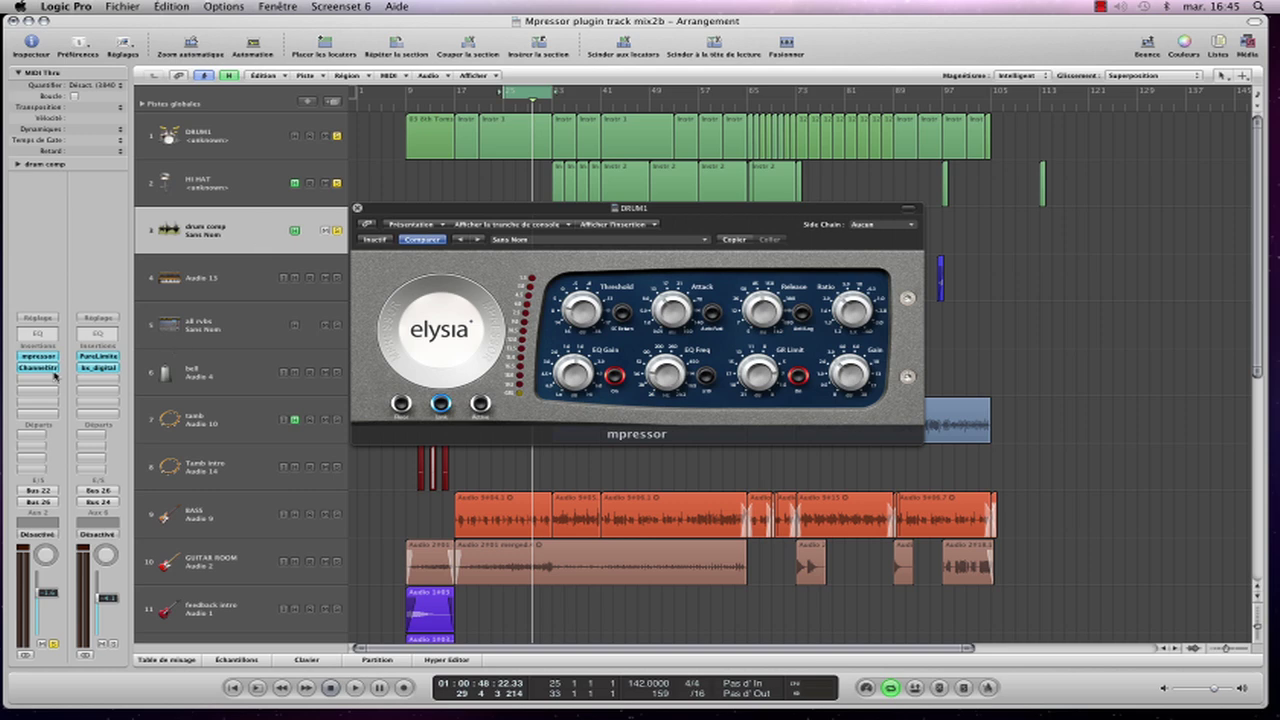
{"action": "left_click", "coordinate": [357, 208]}
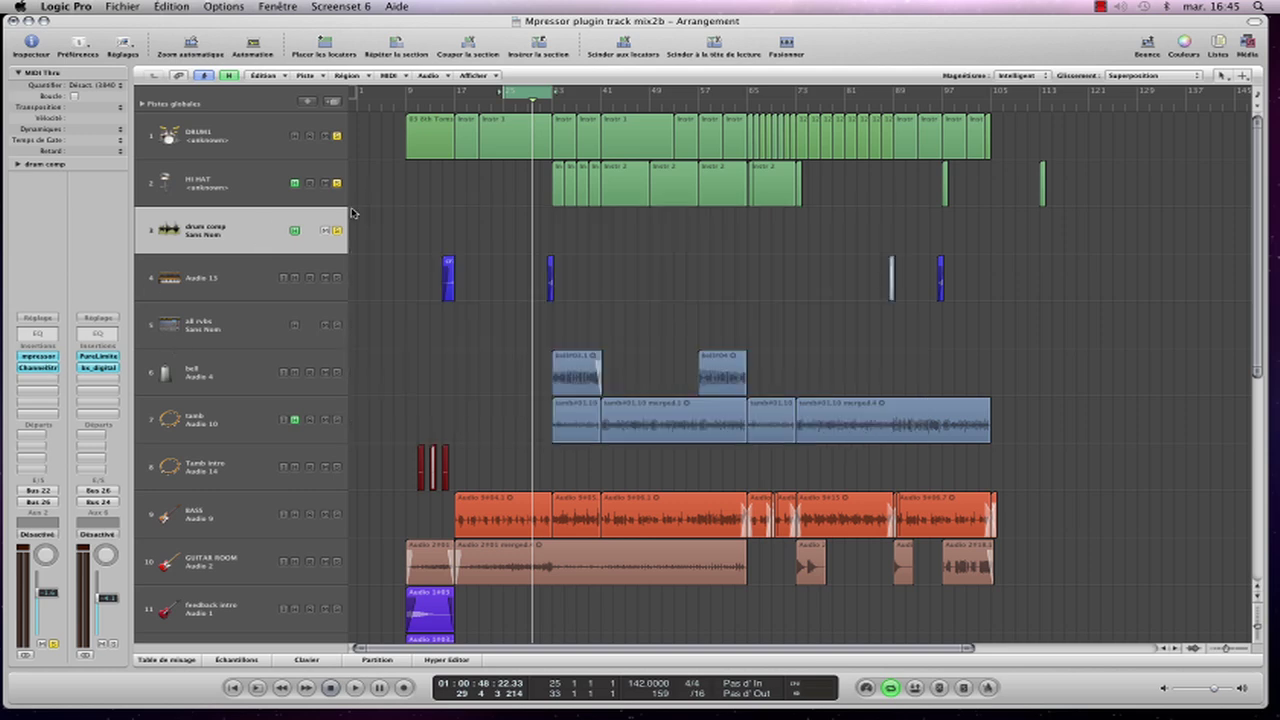
{"action": "left_click", "coordinate": [56, 358]}
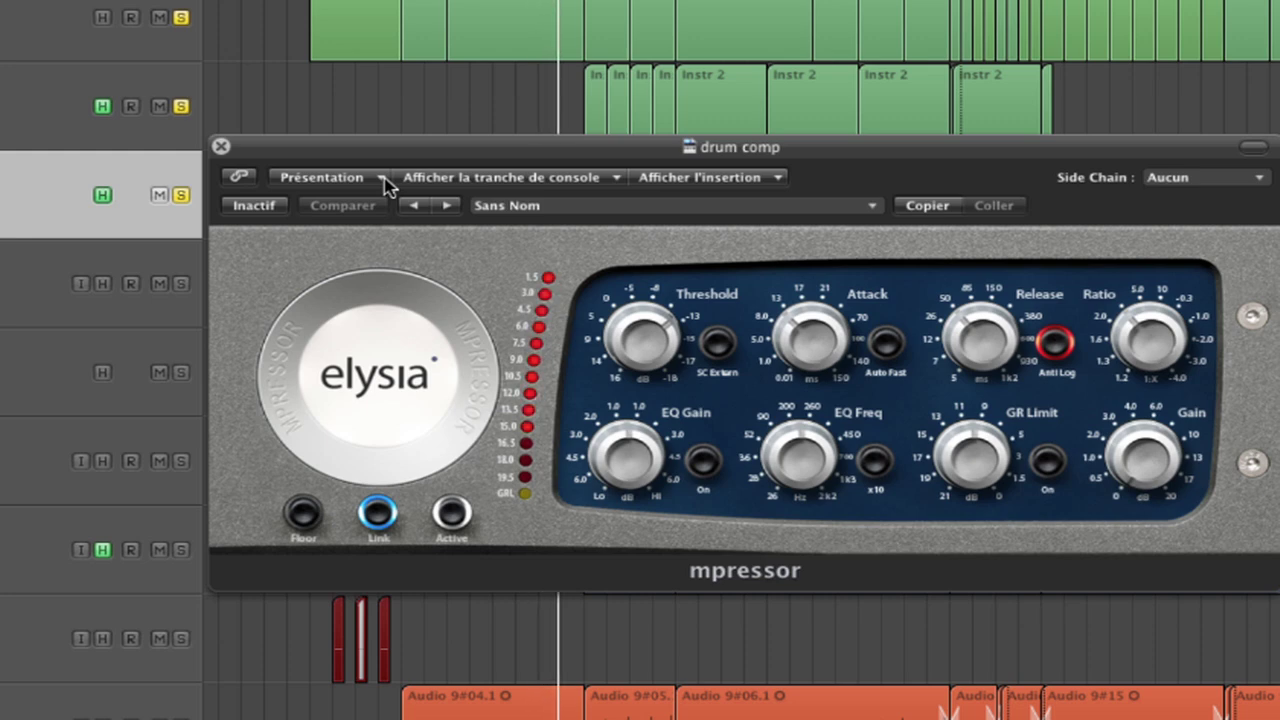
Mute and unmute the drum comp bus twice to hear drums with and without parallel compression.
{"action": "left_click", "coordinate": [160, 195]}
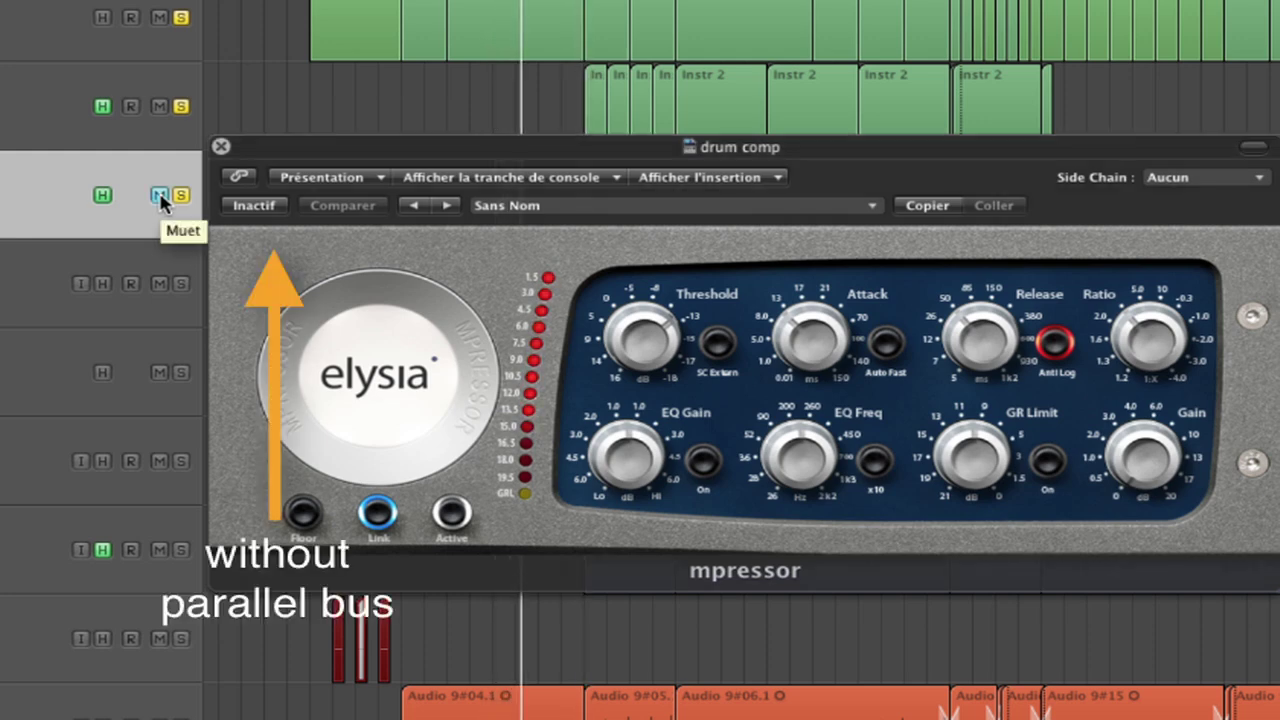
{"action": "left_click", "coordinate": [160, 195]}
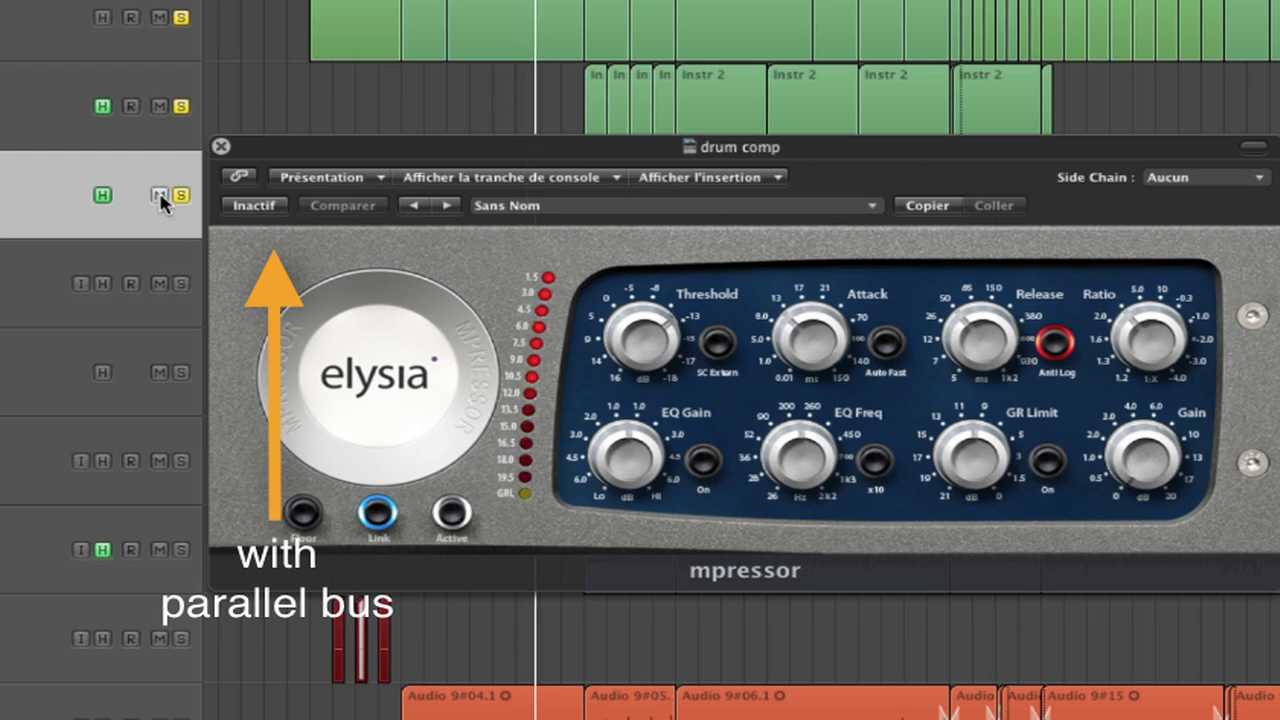
{"action": "left_click", "coordinate": [160, 195]}
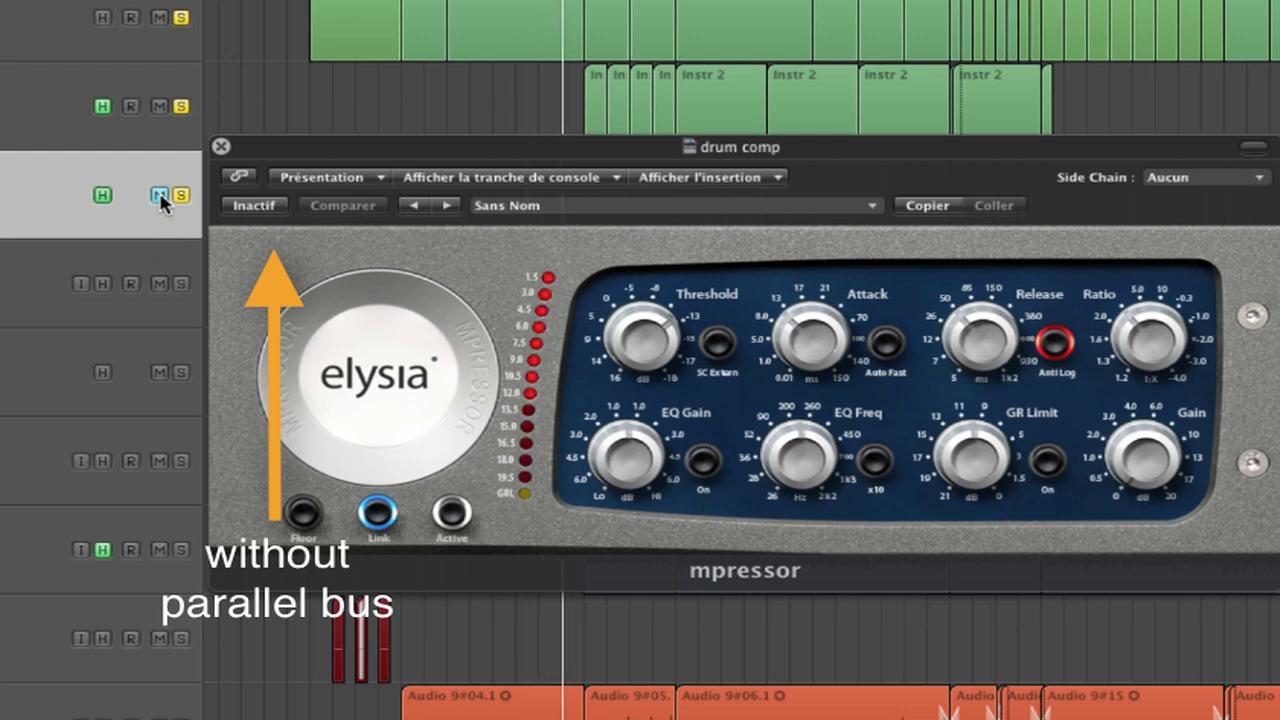
{"action": "left_click", "coordinate": [160, 195]}
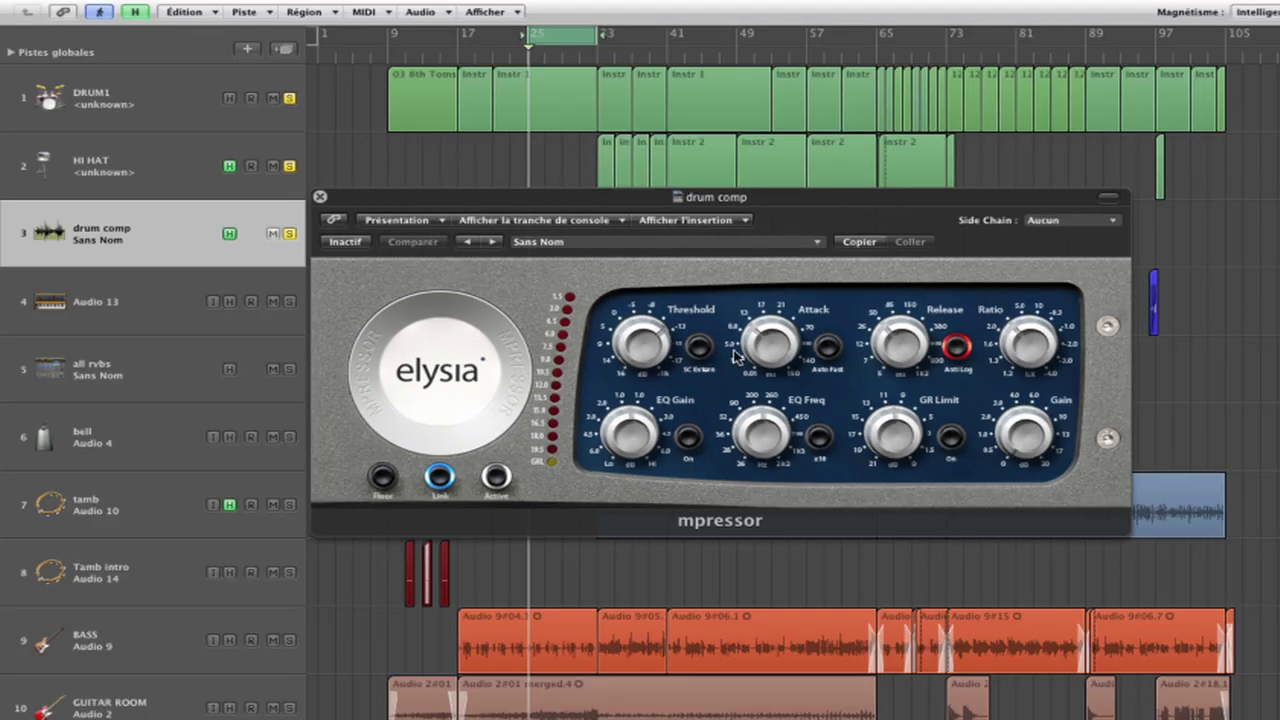
{"action": "mouse_move", "coordinate": [881, 341]}
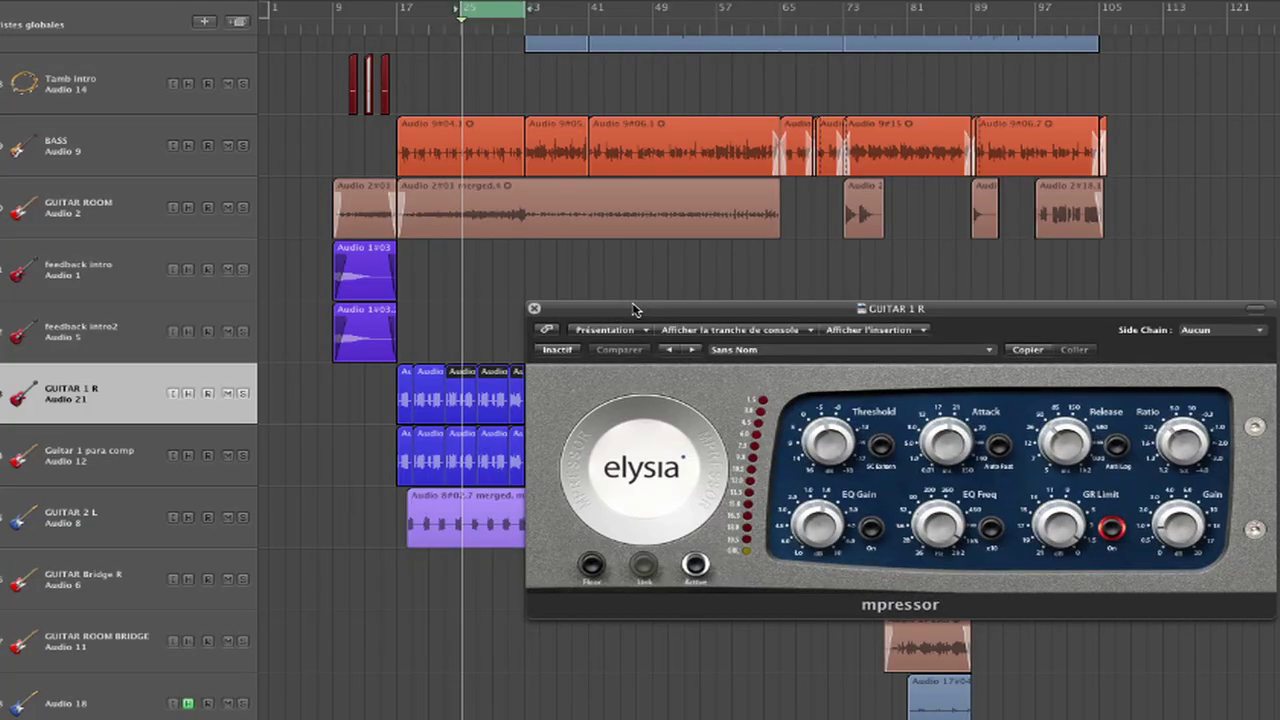
Solo GUITAR 1 R and Guitar 1 para comp, then close the guitar mpressor window.
{"action": "left_click_drag", "start_coordinate": [632, 310], "coordinate": [368, 45]}
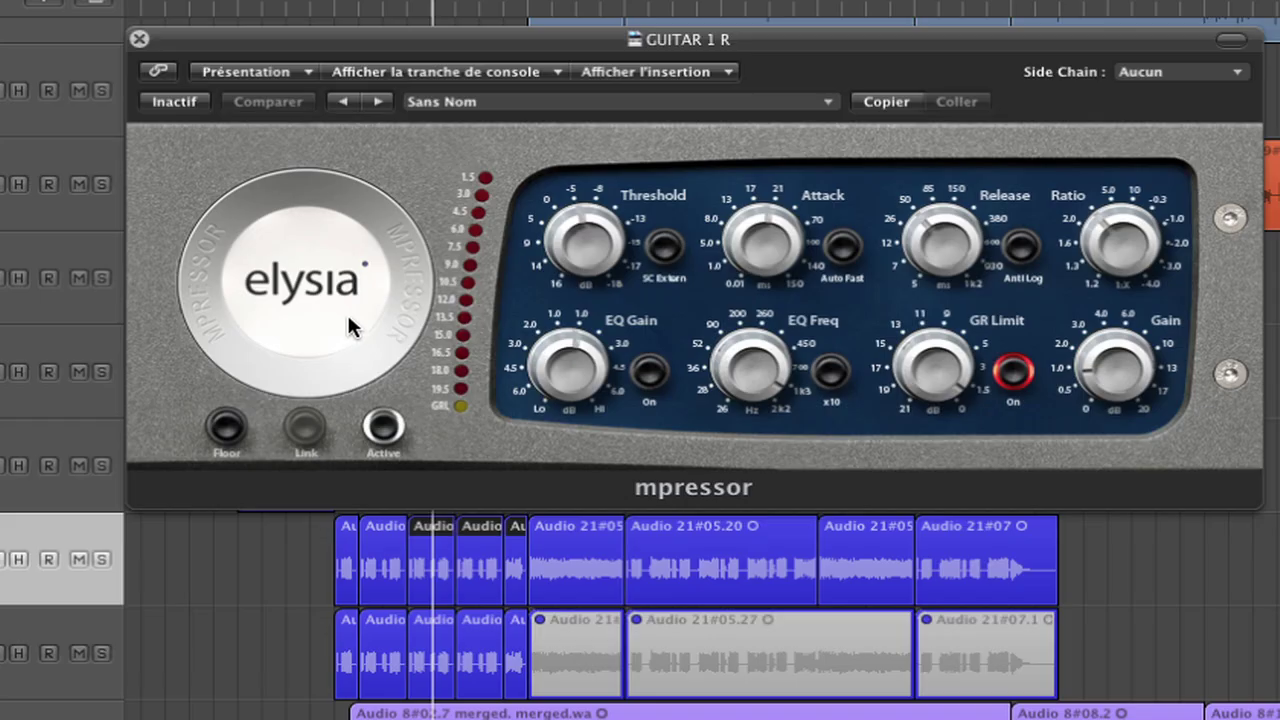
{"action": "left_click", "coordinate": [101, 559]}
{"action": "left_click", "coordinate": [101, 652]}
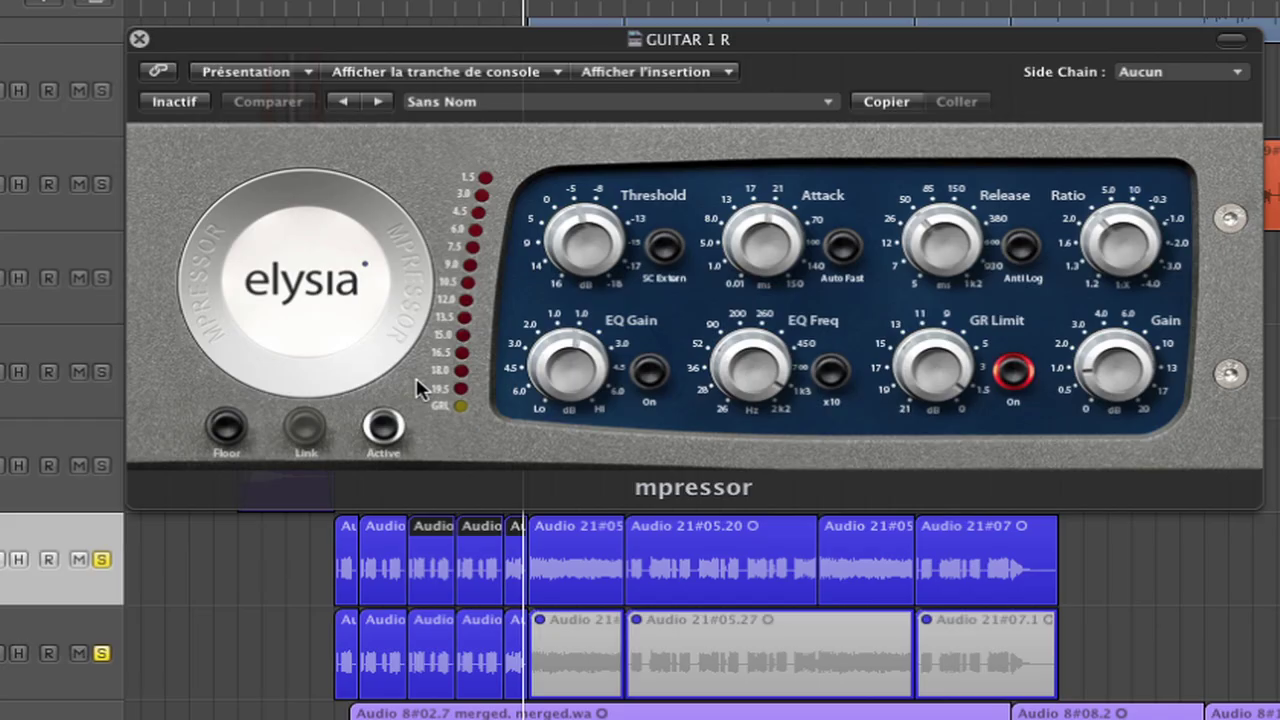
{"action": "left_click", "coordinate": [139, 39]}
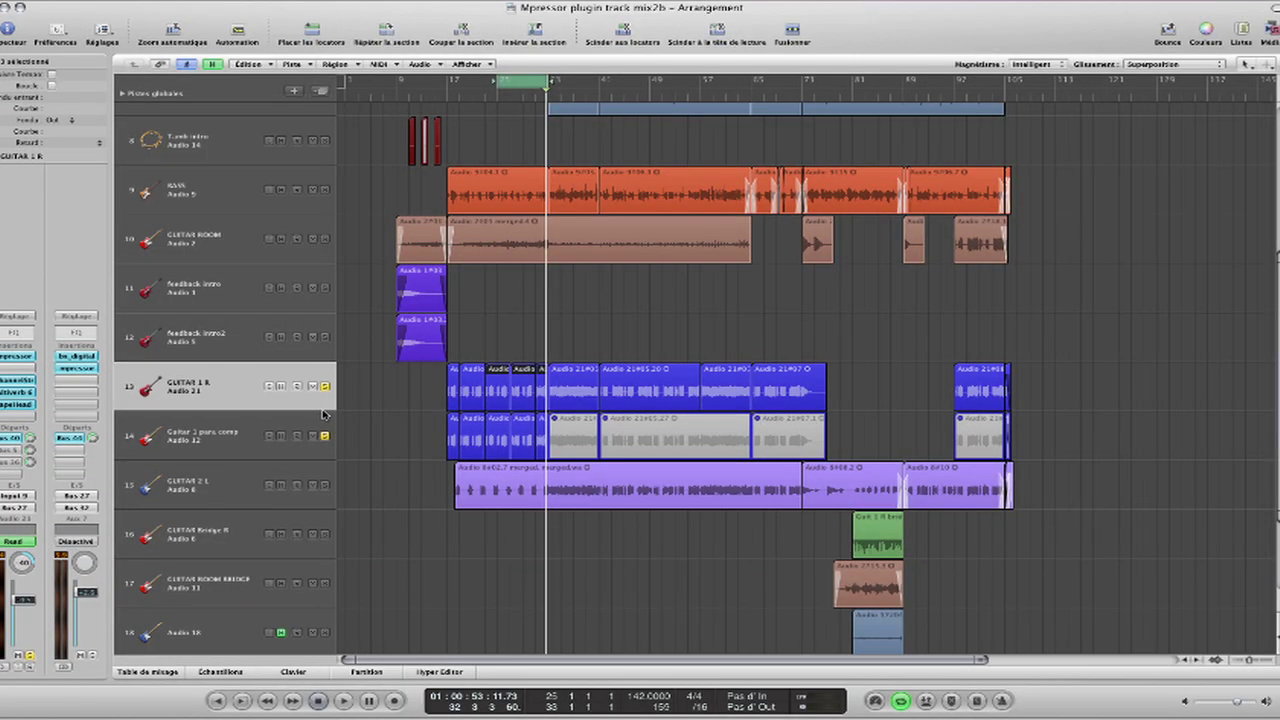
{"action": "left_click", "coordinate": [231, 428]}
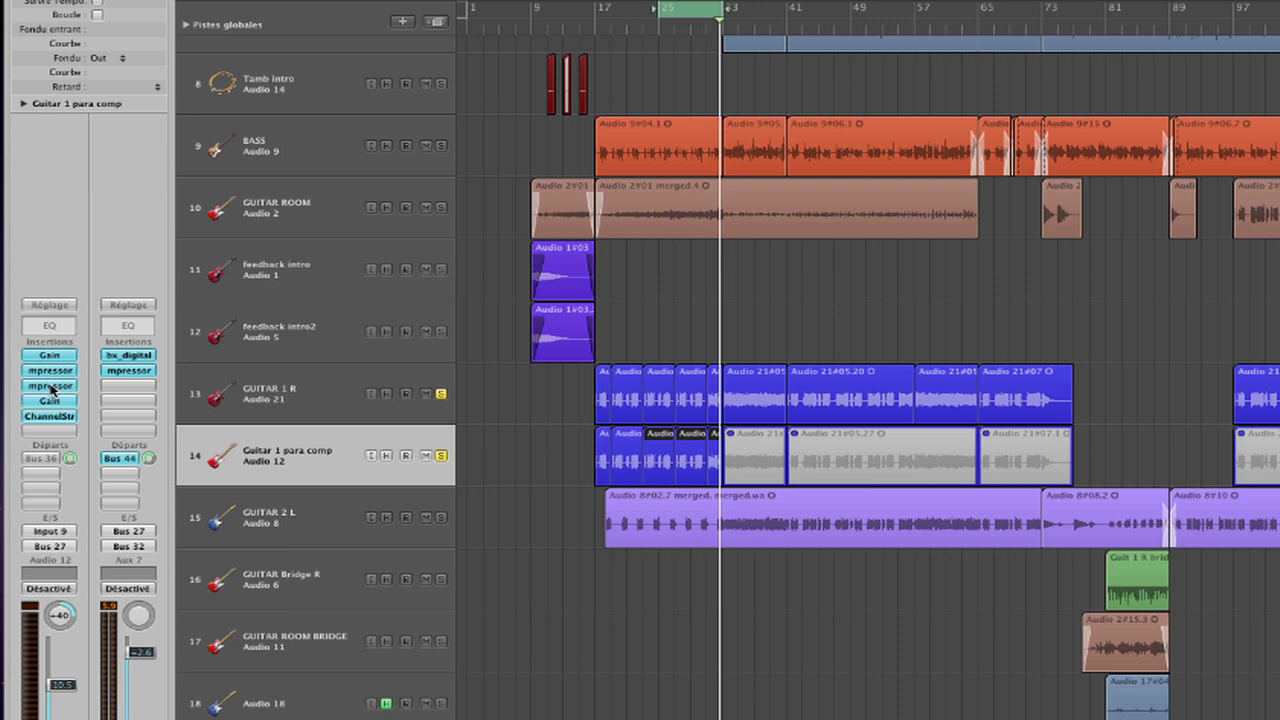
Check the mpressor and both Gain stages (+24.0 and -17.6) on Guitar 1 para comp, then close the Gain windows.
{"action": "left_click", "coordinate": [49, 386]}
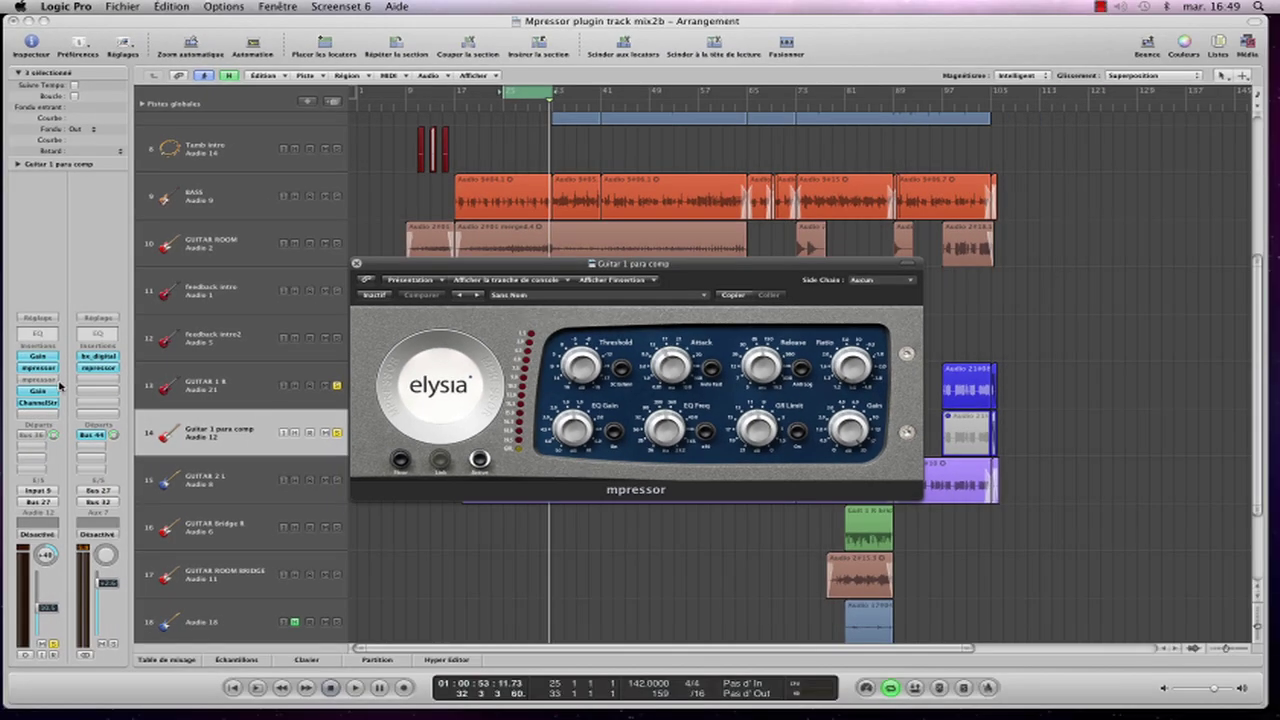
{"action": "left_click", "coordinate": [45, 358]}
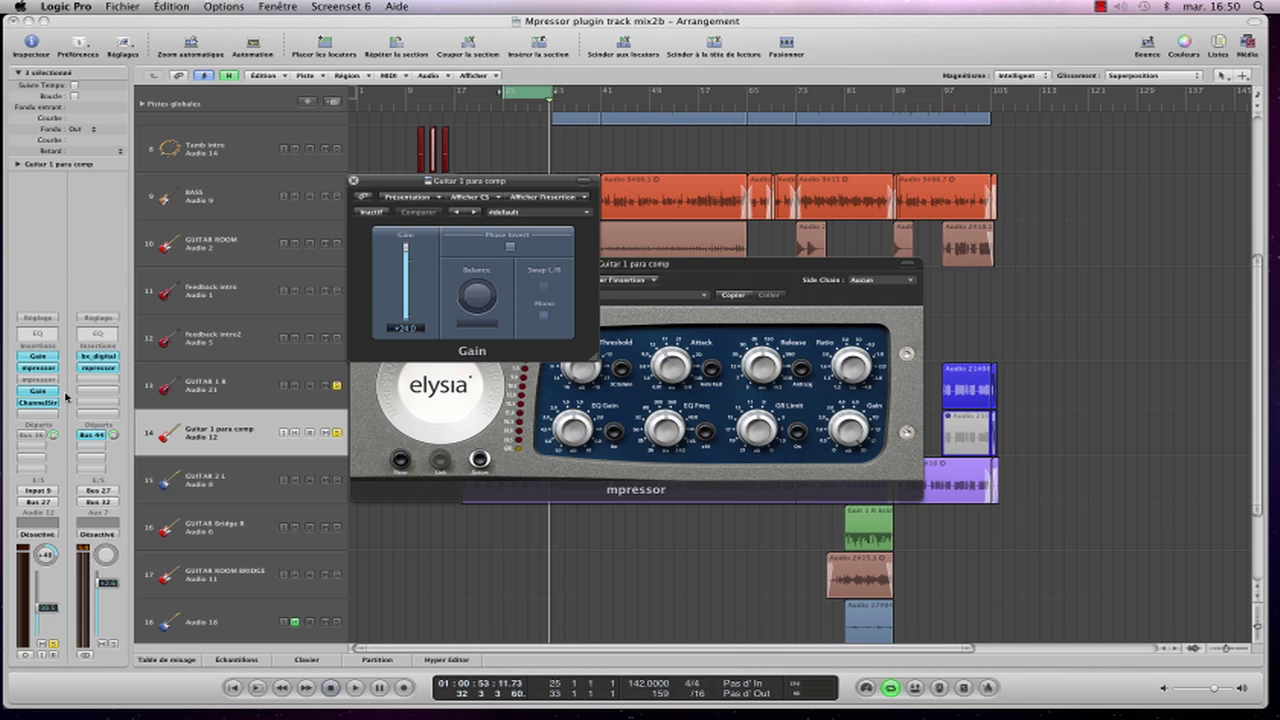
{"action": "left_click", "coordinate": [45, 393]}
{"action": "left_click_drag", "start_coordinate": [118, 58], "coordinate": [404, 366]}
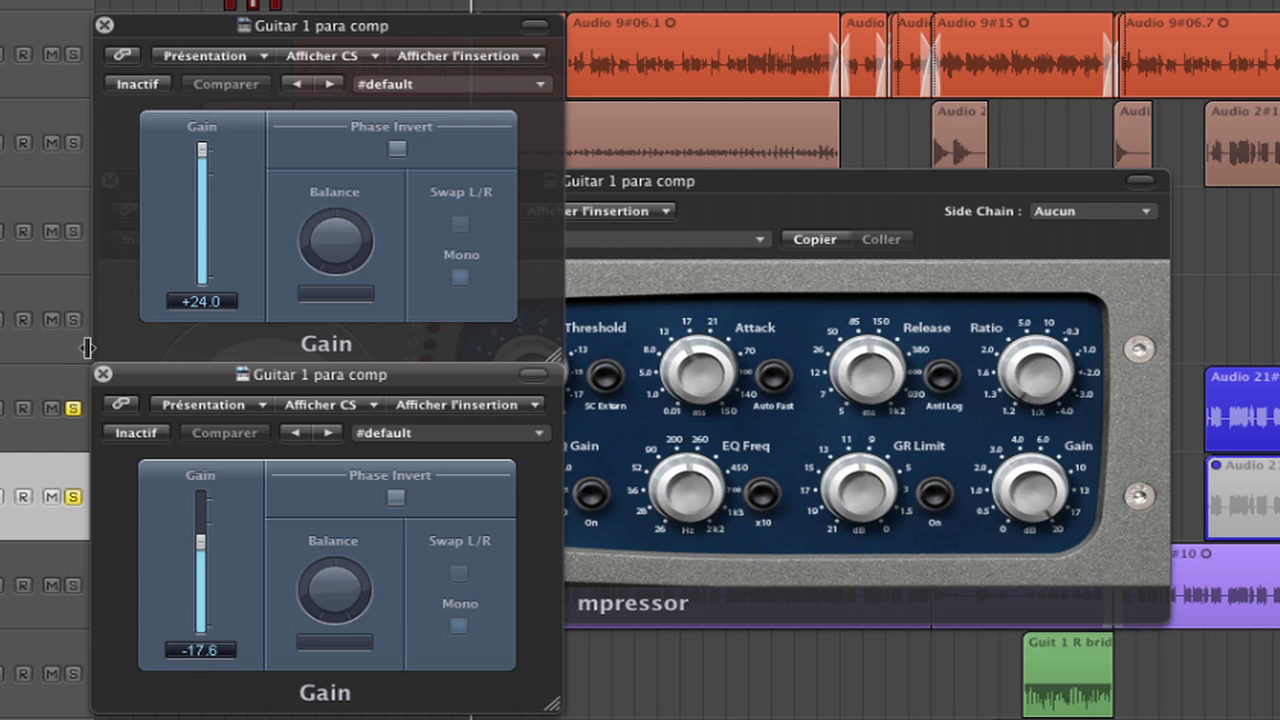
{"action": "left_click", "coordinate": [104, 375]}
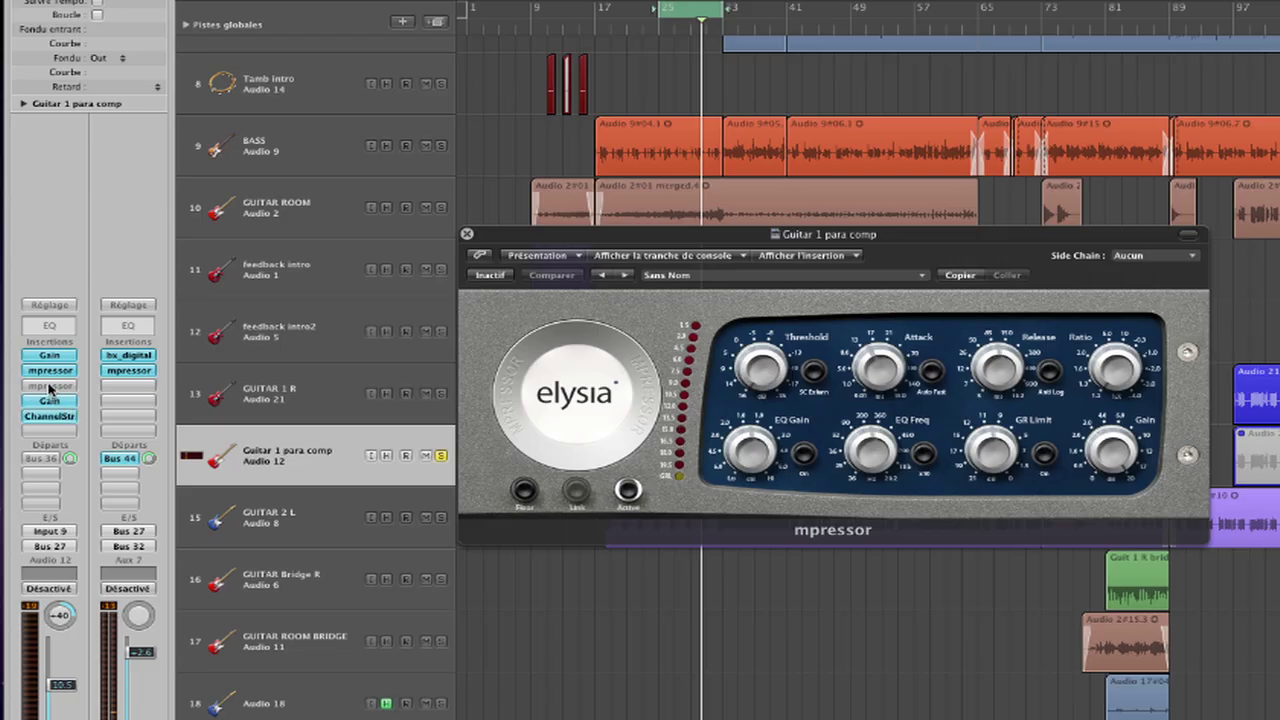
Show the second mpressor, side-chained from Audio 21, stacked over the first plugin window.
{"action": "left_click", "coordinate": [49, 386]}
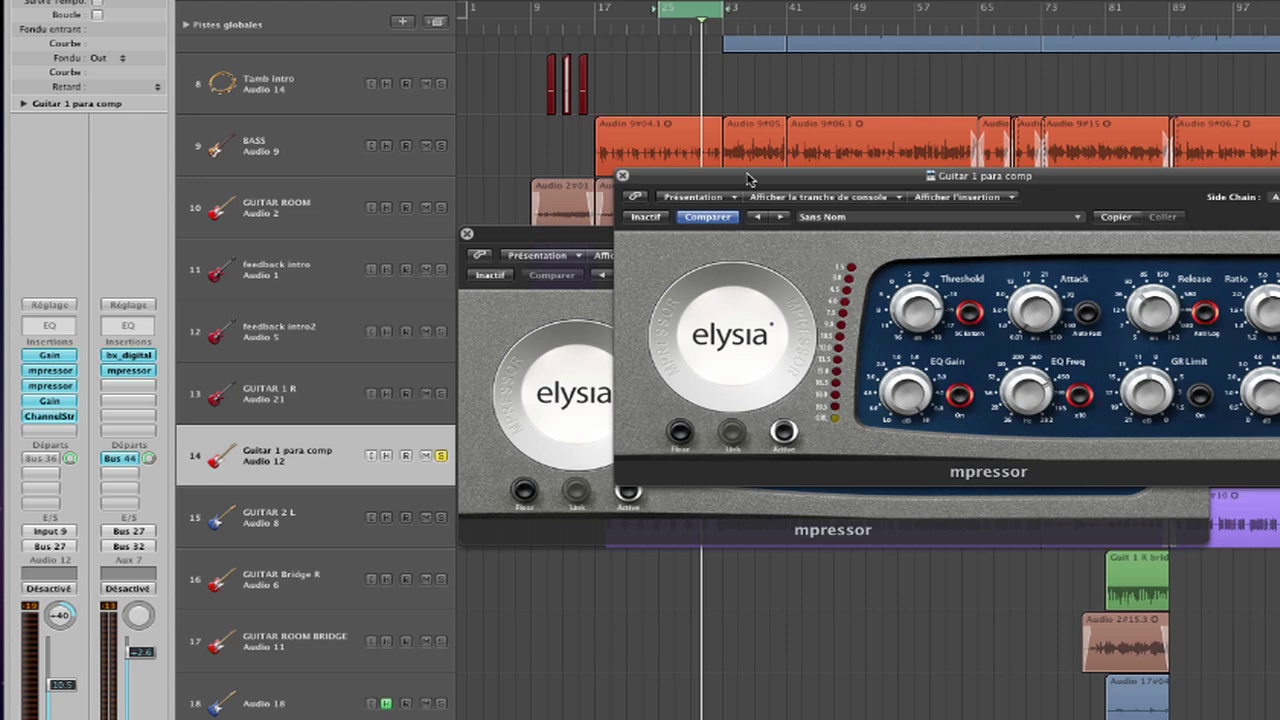
{"action": "left_click_drag", "start_coordinate": [750, 179], "coordinate": [593, 274]}
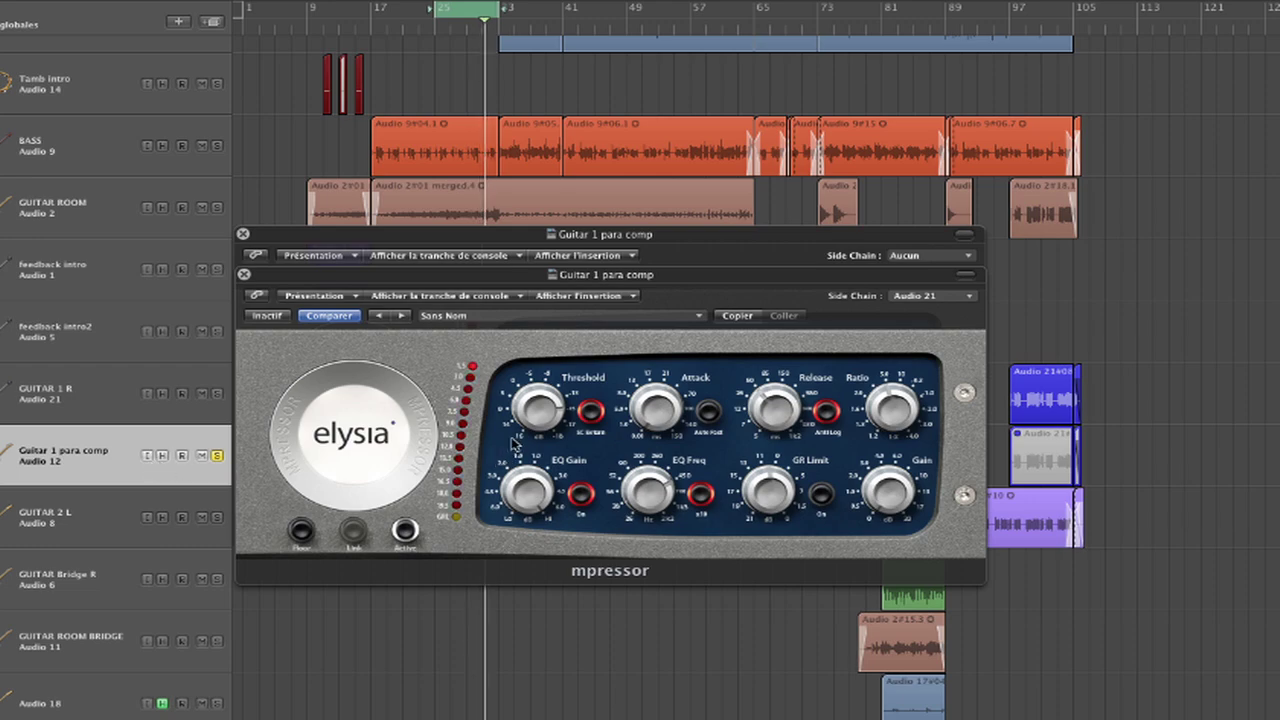
{"action": "left_click_drag", "start_coordinate": [415, 278], "coordinate": [409, 232]}
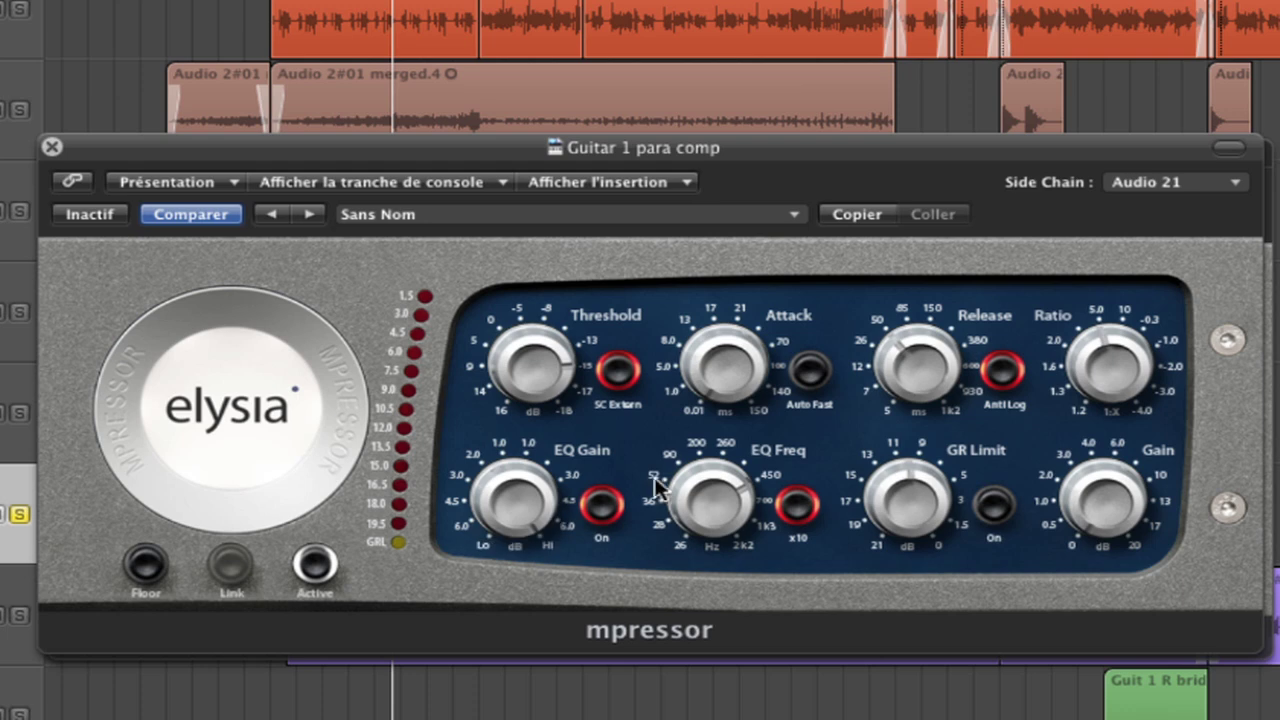
{"action": "mouse_move", "coordinate": [703, 489]}
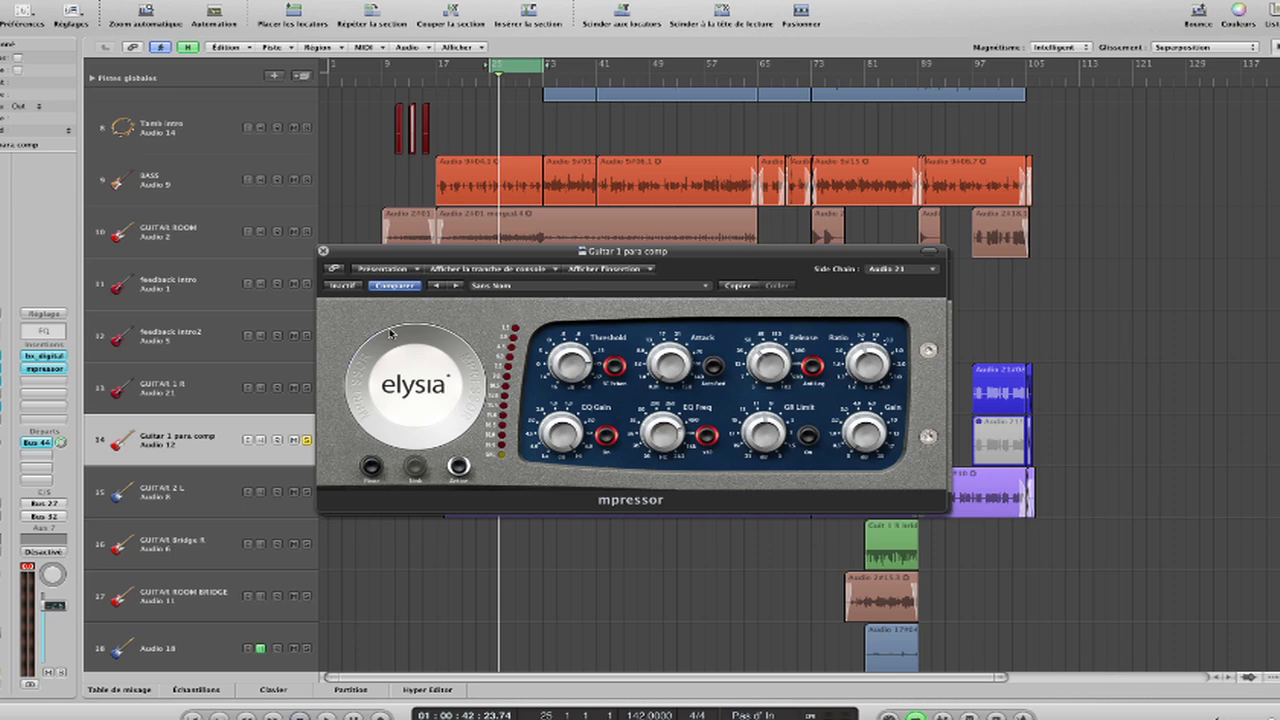
Close the mpressor and A/B Guitar 1 para comp's solo off and on, leaving it soloed.
{"action": "left_click", "coordinate": [322, 251]}
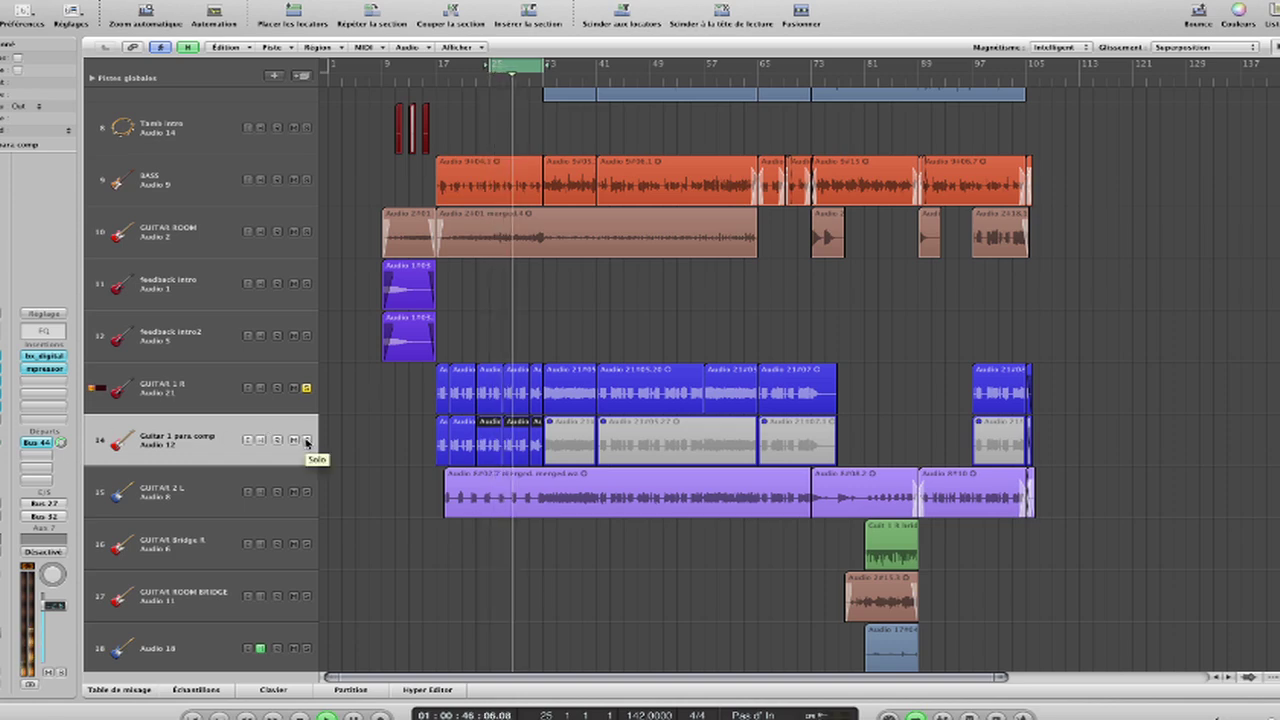
{"action": "left_click", "coordinate": [307, 441]}
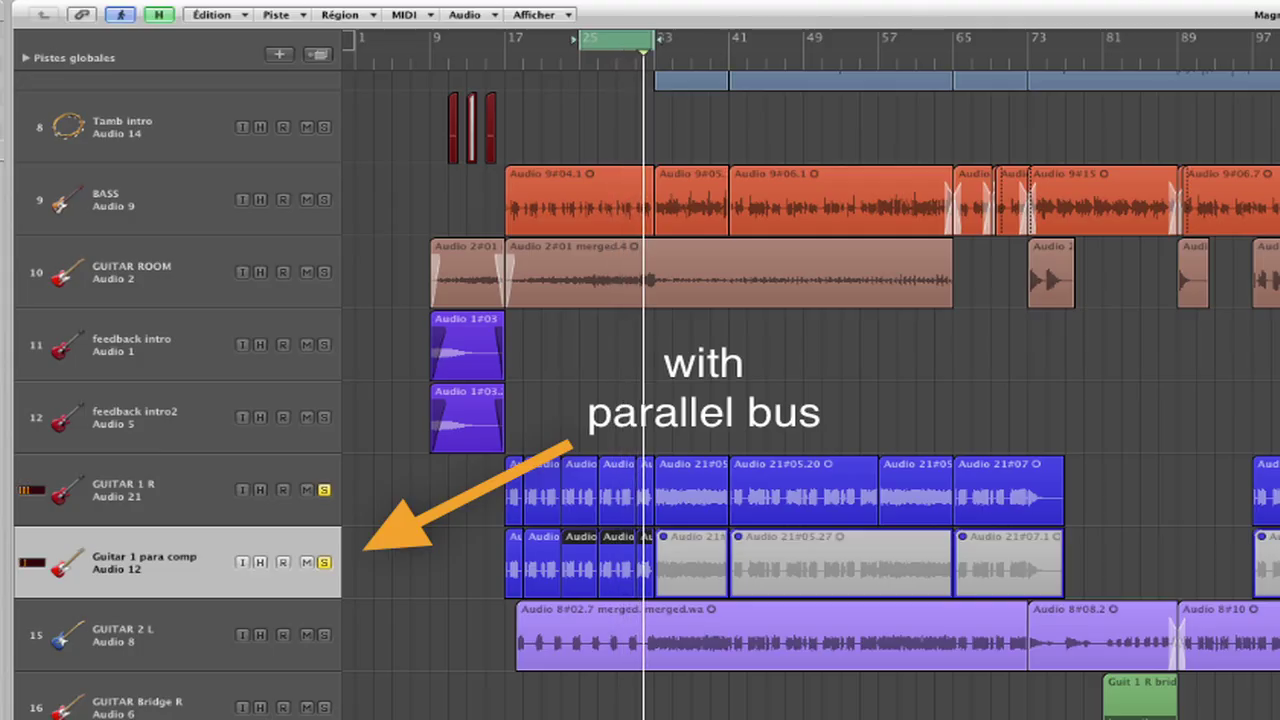
{"action": "left_click", "coordinate": [324, 564]}
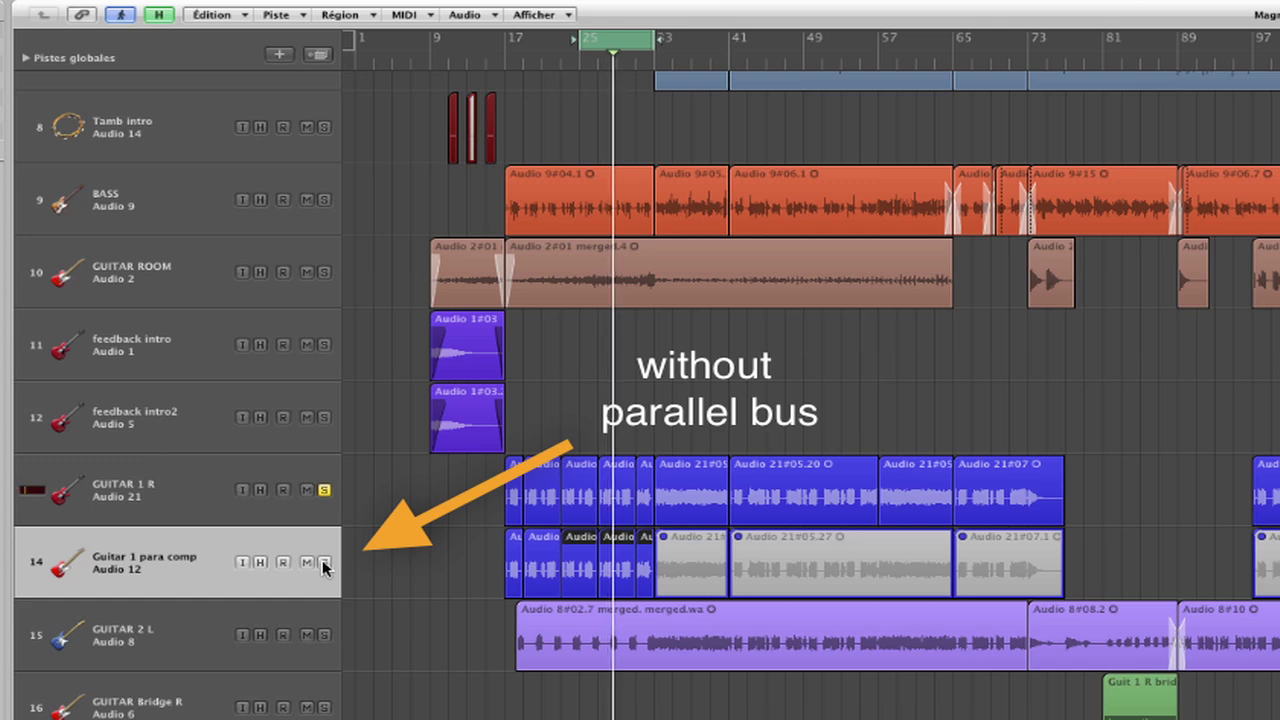
{"action": "left_click", "coordinate": [324, 564]}
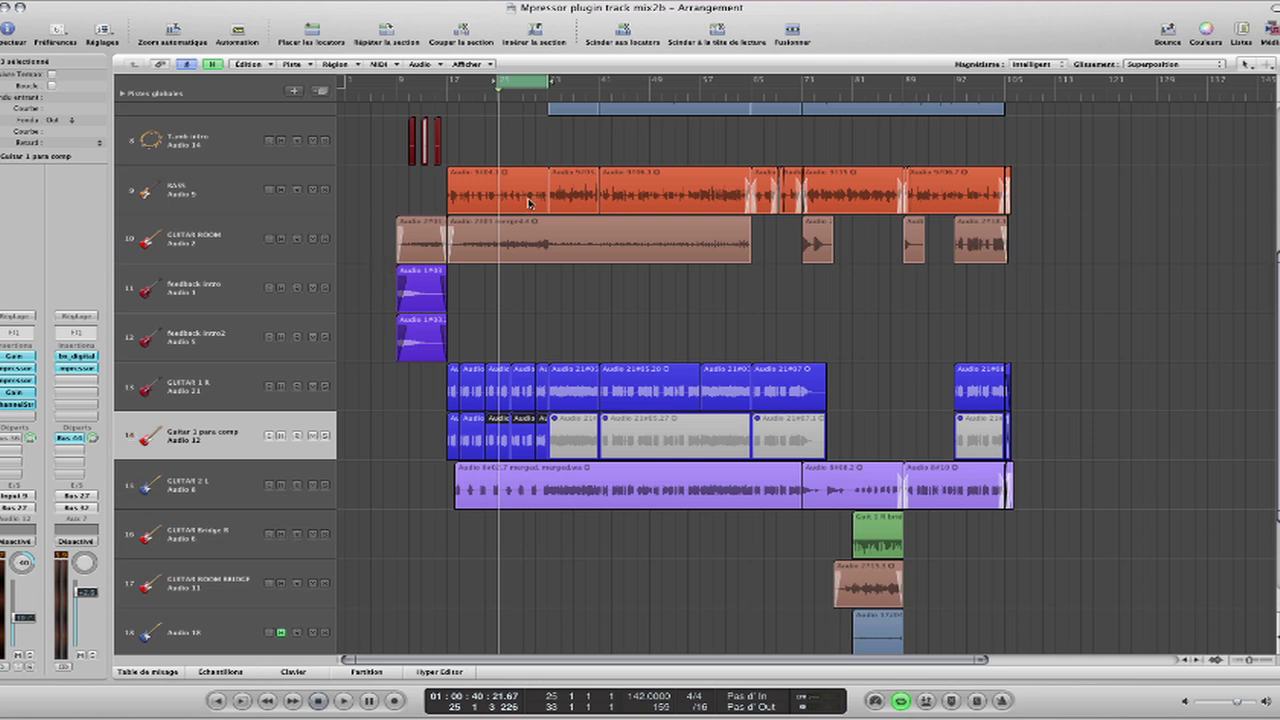
Move the cycle region to bars 49–57 and select the Guit treb track.
{"action": "left_click_drag", "start_coordinate": [530, 80], "coordinate": [676, 92]}
{"action": "scroll", "coordinate": [777, 286], "scroll_direction": "down", "scroll_amount": 3}
{"action": "left_click", "coordinate": [330, 537]}
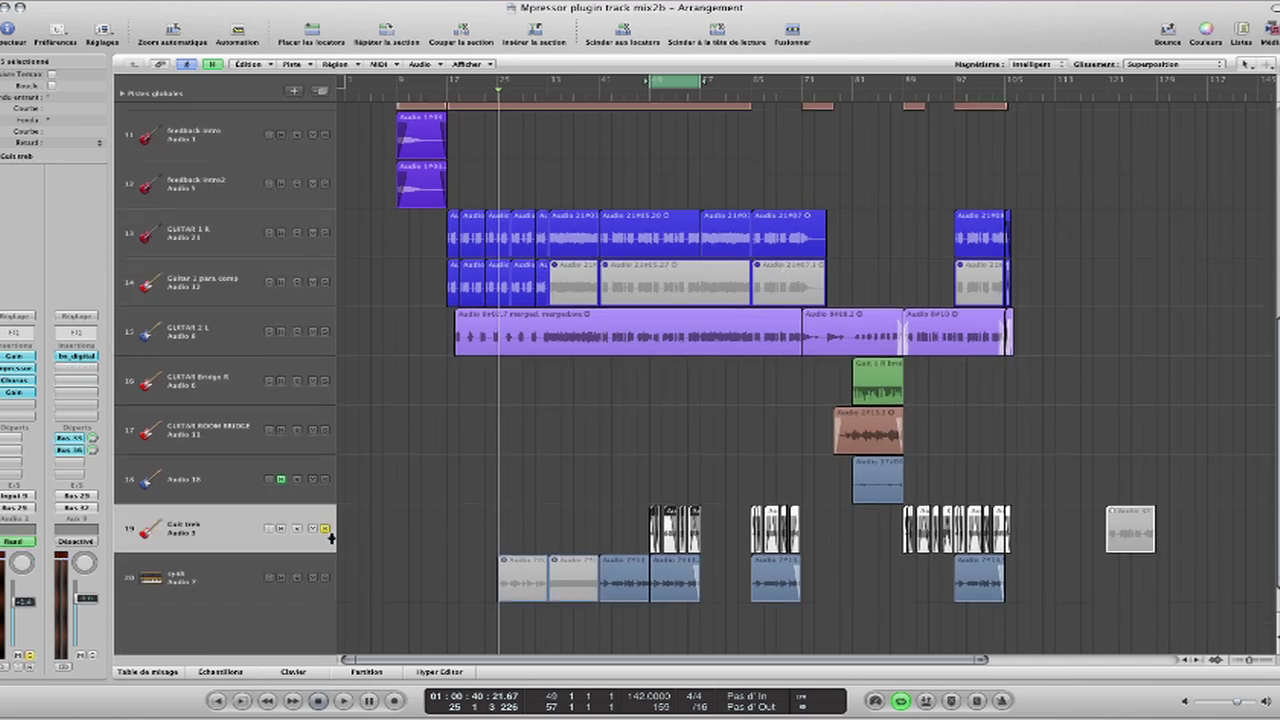
Play Guit treb and compare its Gain, mpressor, Chorus and Gain inserts bypassed versus active.
{"action": "key", "text": "space"}
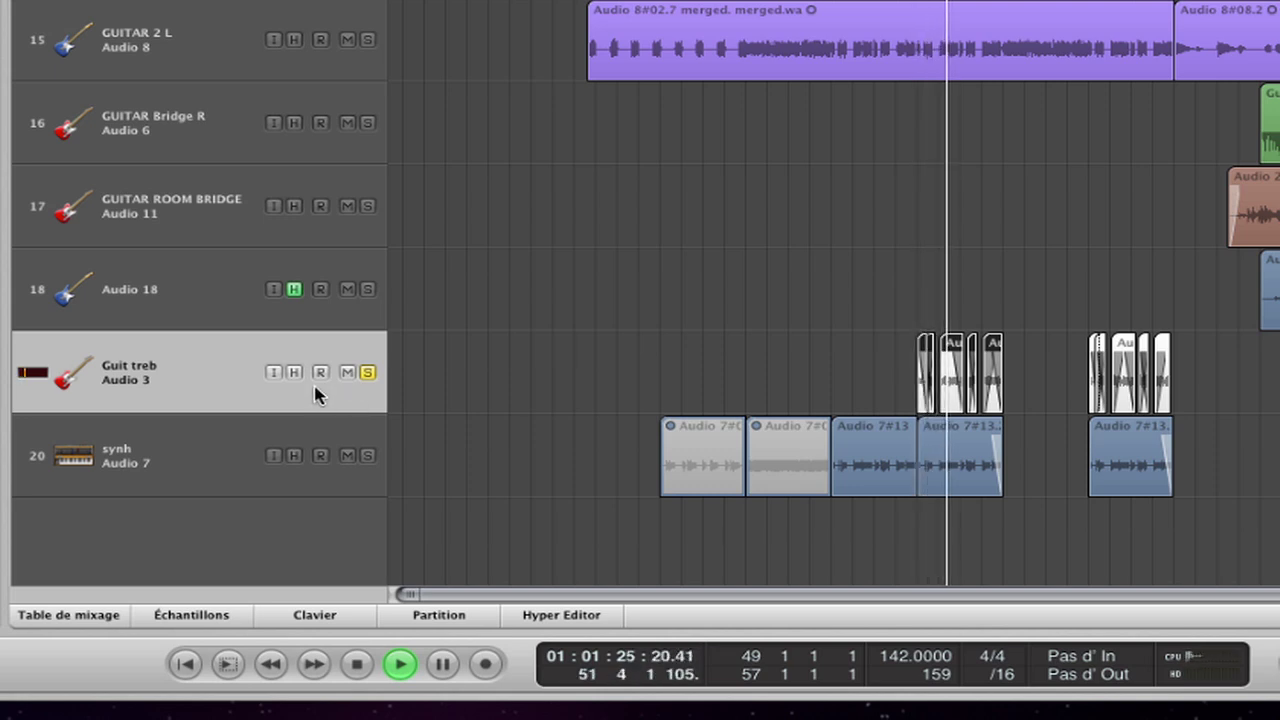
{"action": "key", "text": "space"}
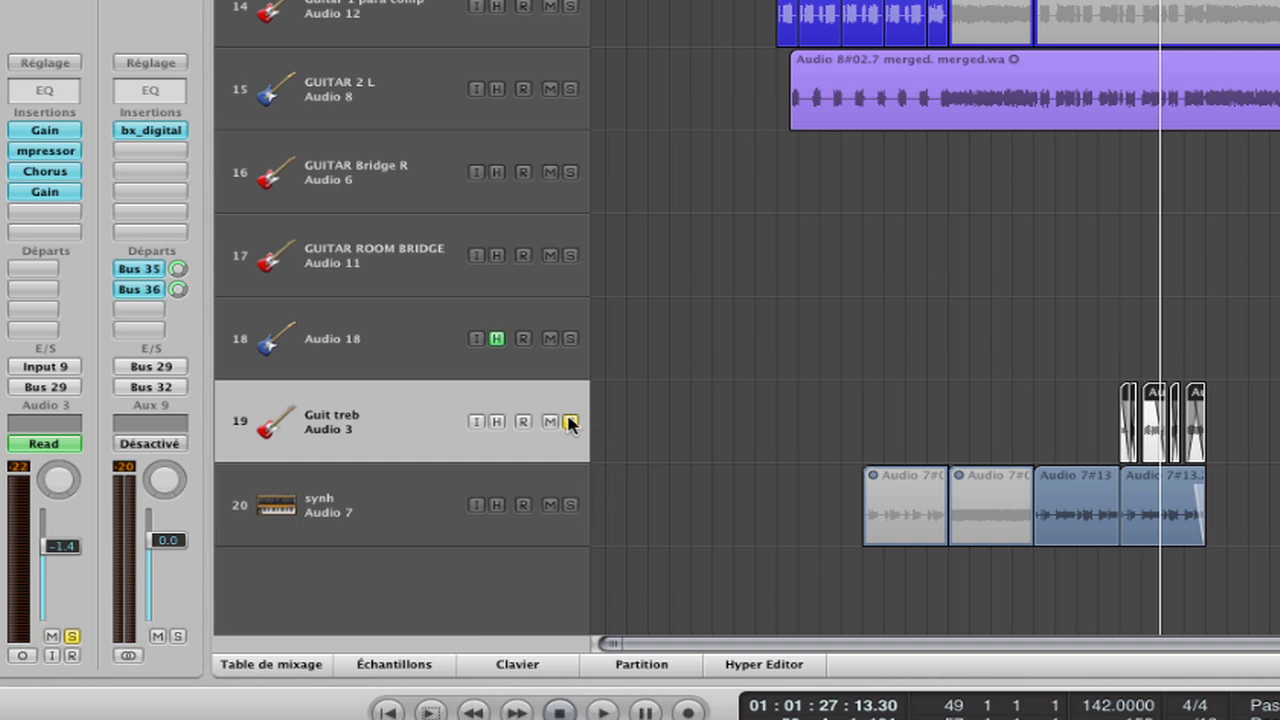
{"action": "left_click", "coordinate": [45, 192], "text": "alt"}
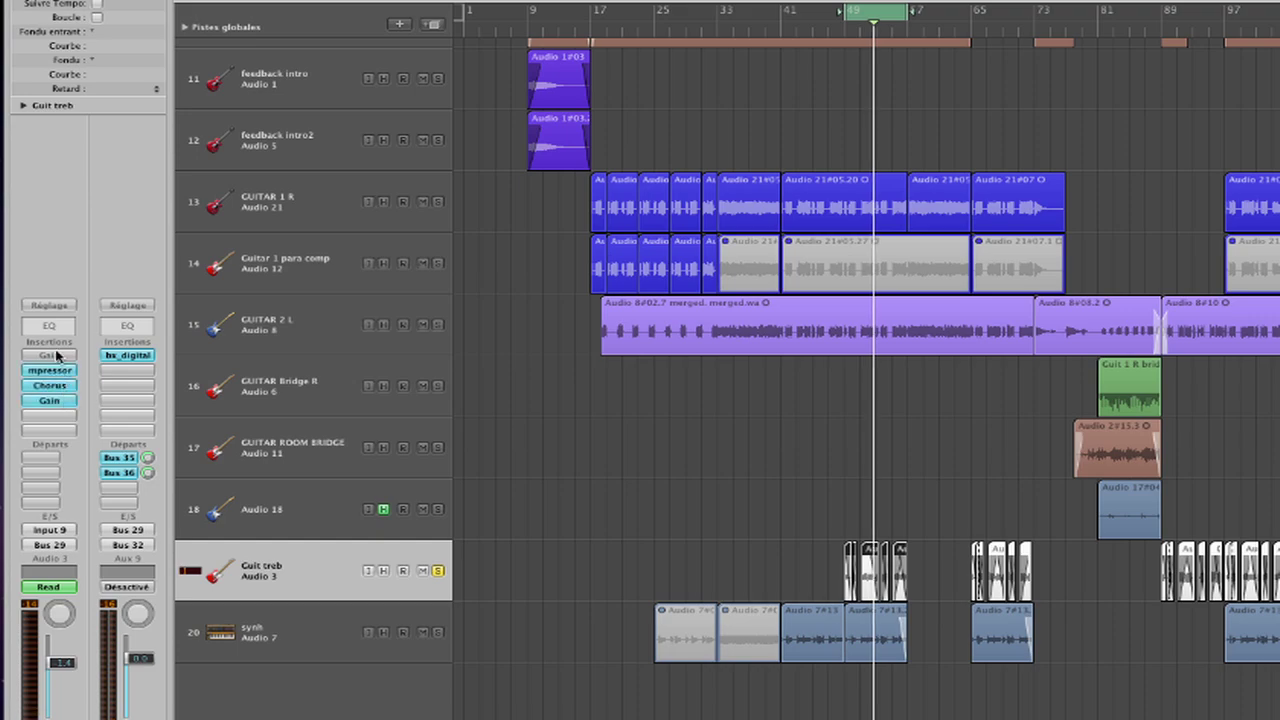
{"action": "left_click", "coordinate": [49, 370]}
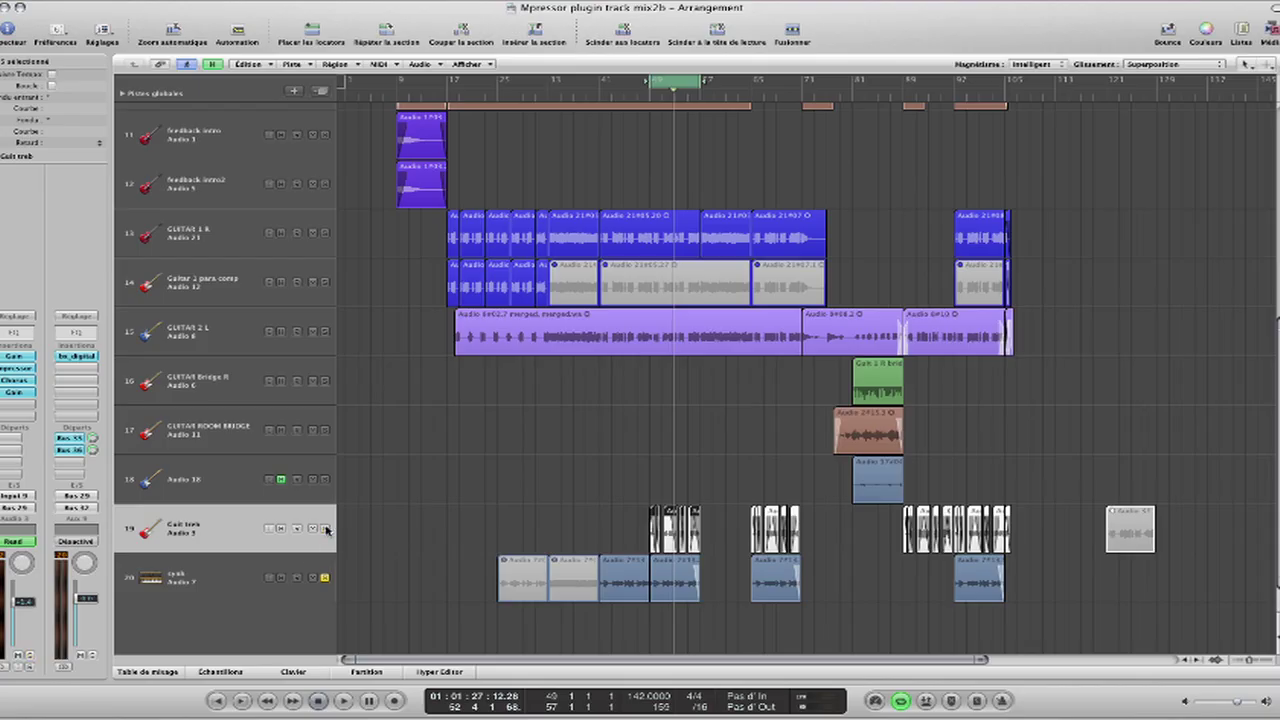
Audition the synth track in the bars 49–57 cycle, then solo Guit treb alongside it.
{"action": "left_click", "coordinate": [214, 573]}
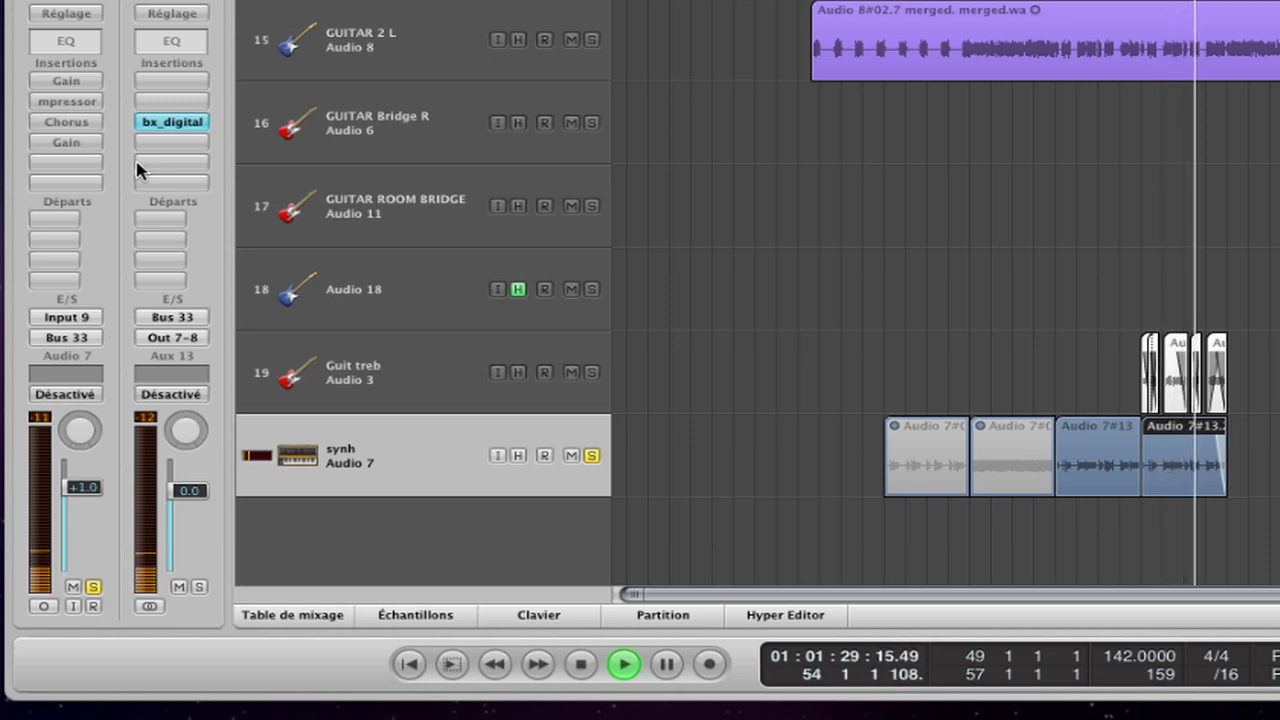
{"action": "key", "text": "space"}
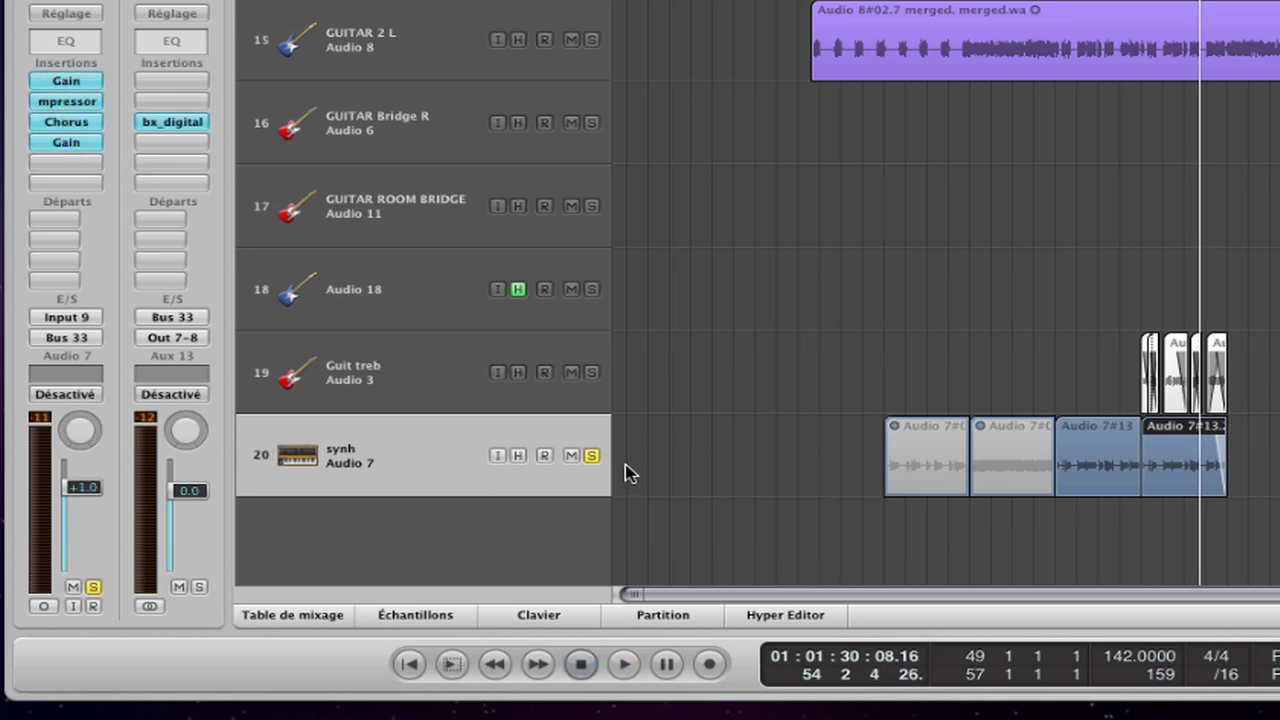
{"action": "key", "text": "space"}
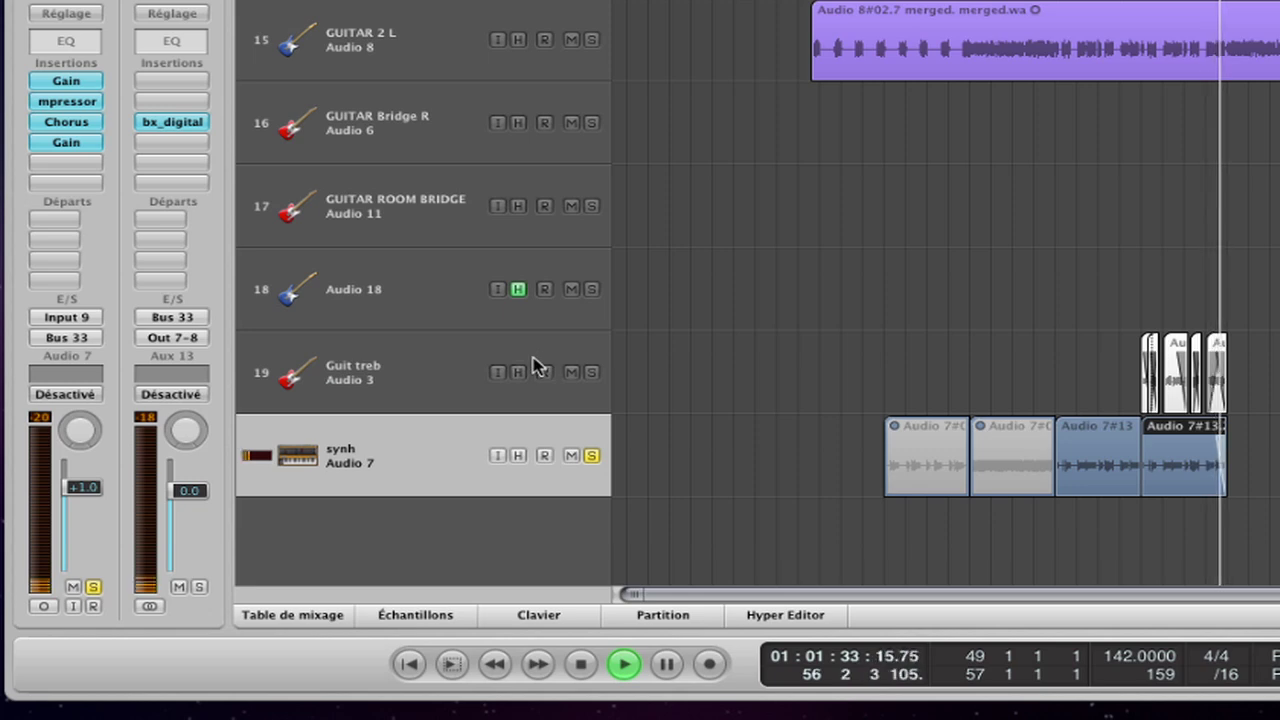
{"action": "key", "text": "space"}
{"action": "left_click", "coordinate": [591, 372]}
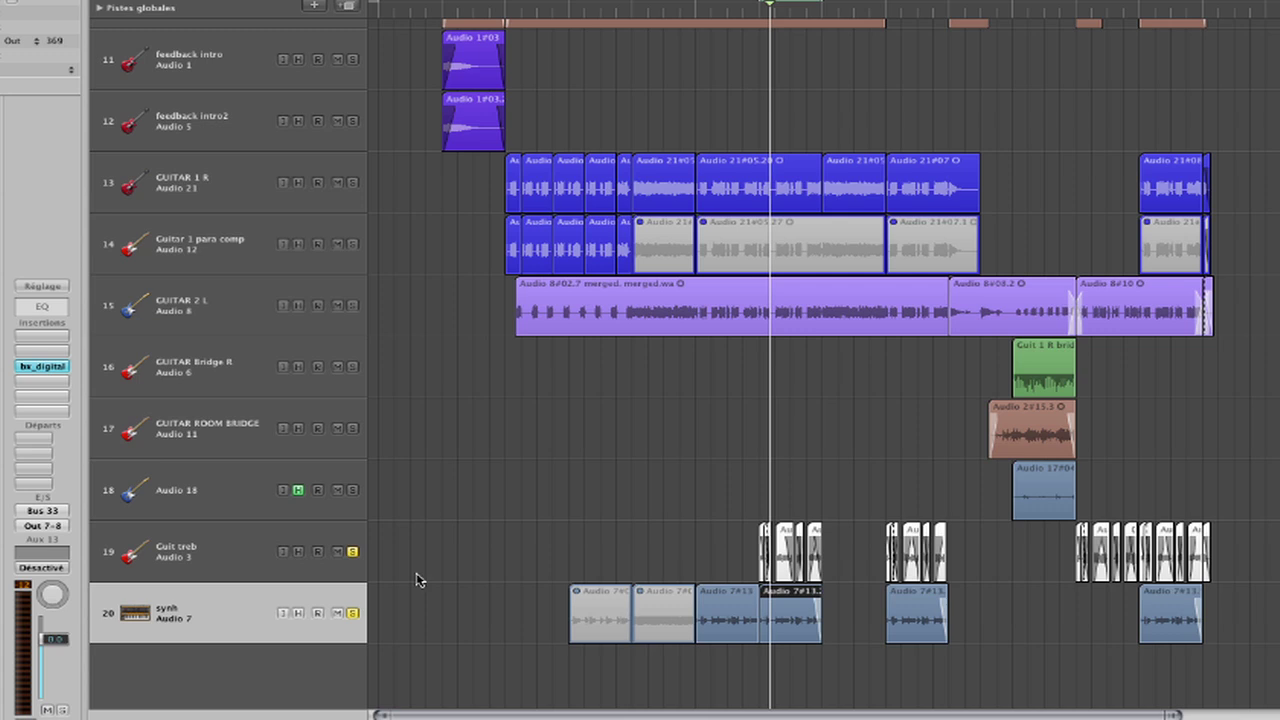
Play synth and Guit treb together, then clear solo on both tracks with S.
{"action": "key", "text": "space"}
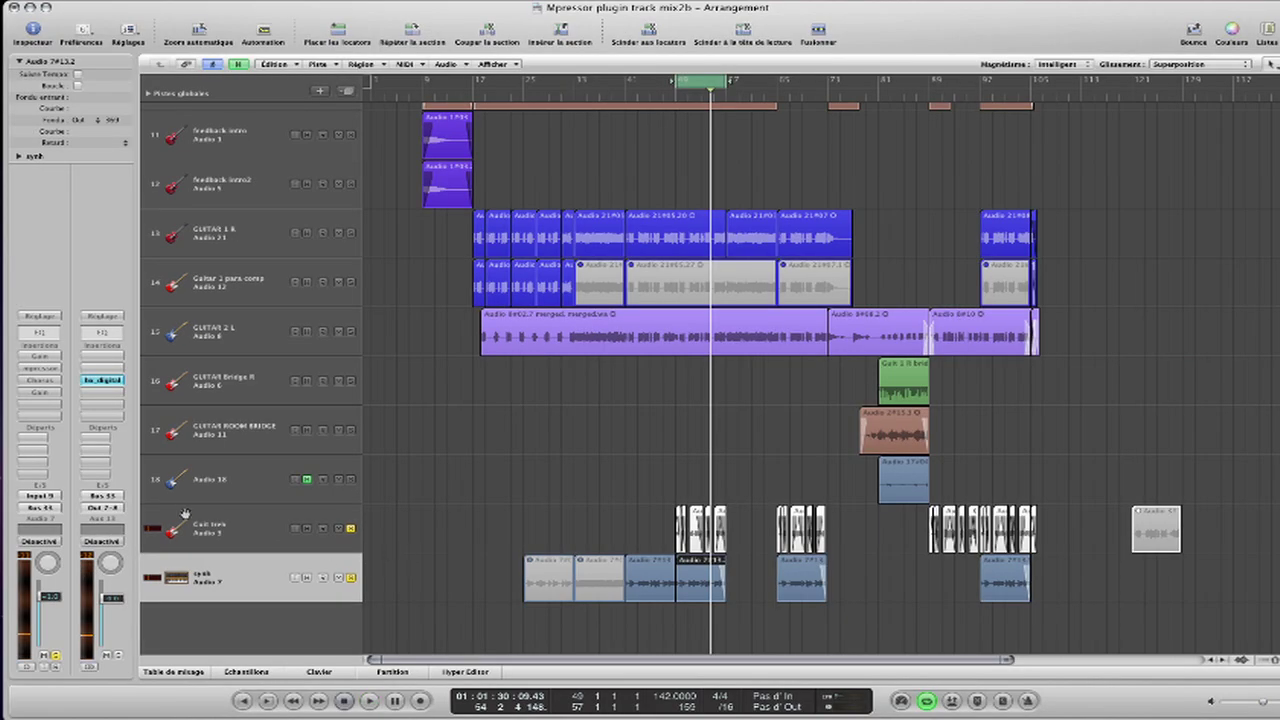
{"action": "left_click", "coordinate": [199, 526]}
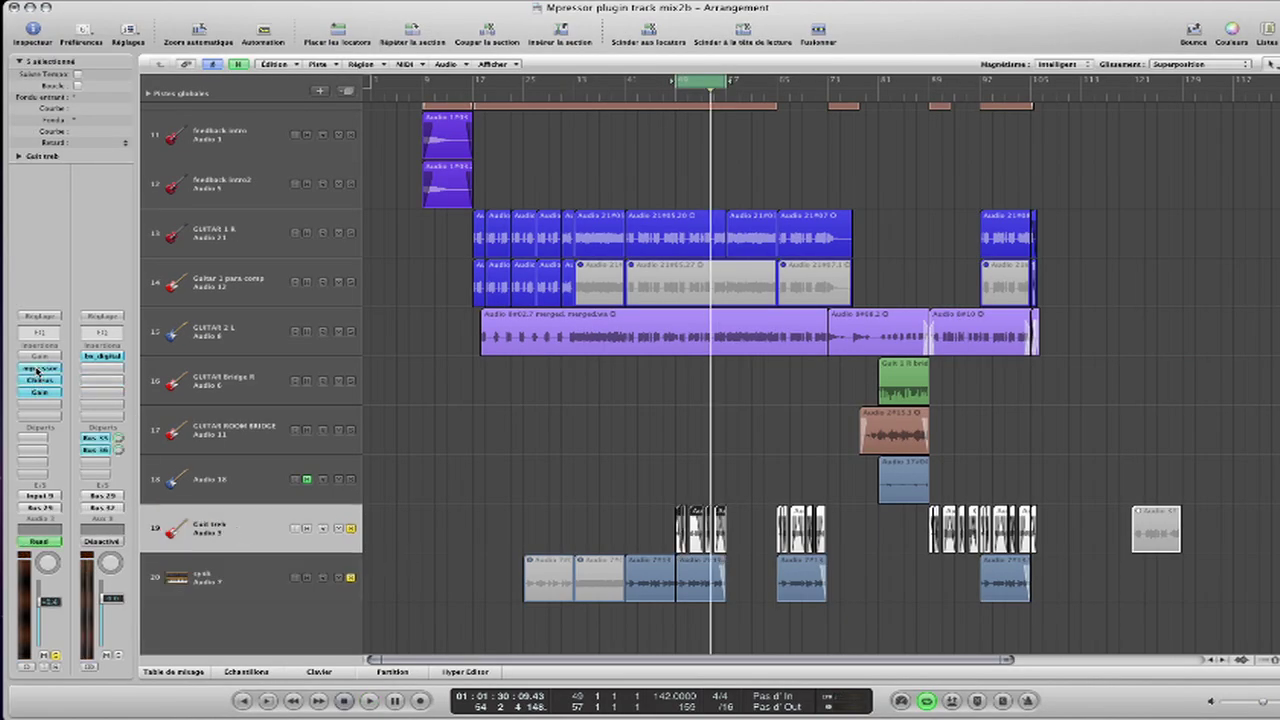
{"action": "left_click", "coordinate": [283, 567]}
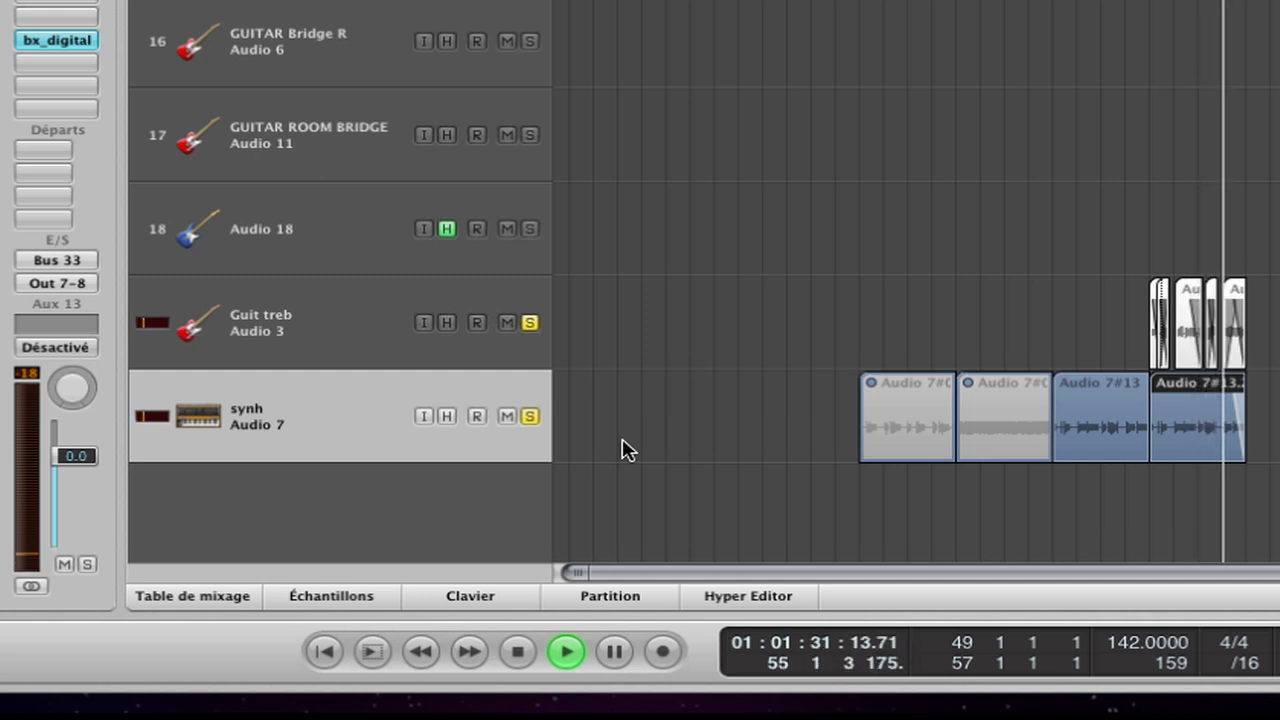
{"action": "key", "text": "s"}
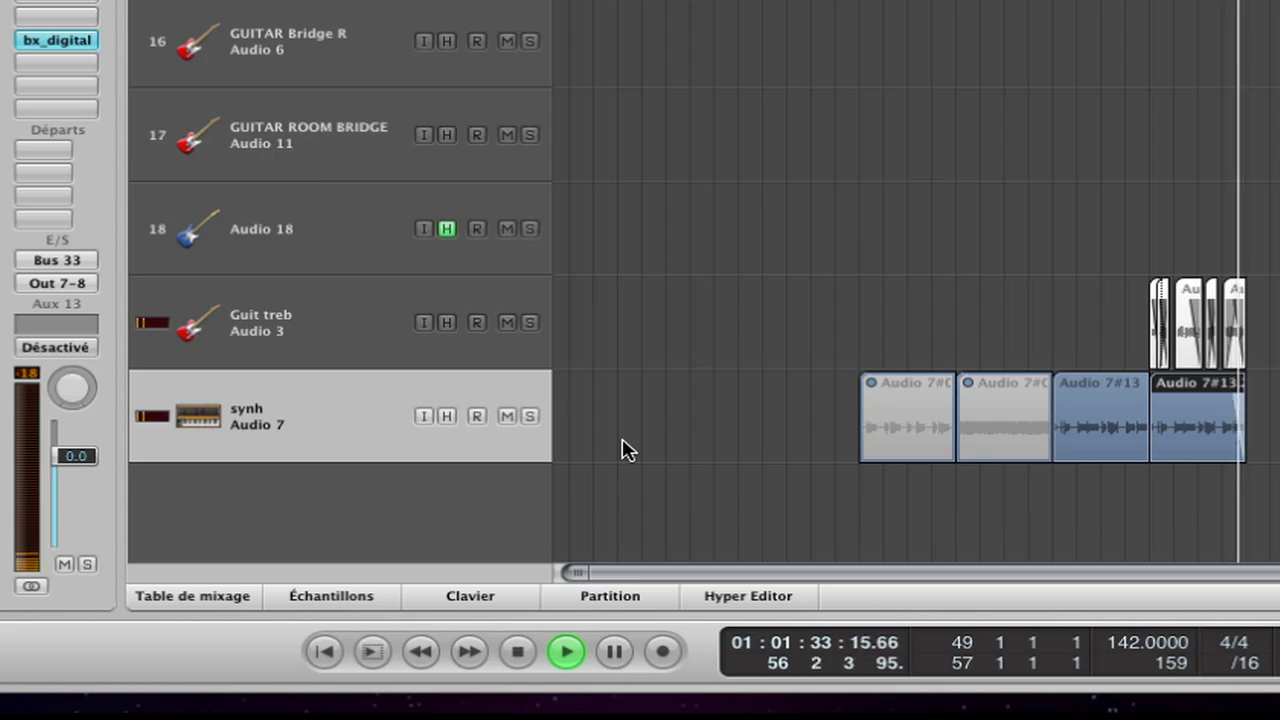